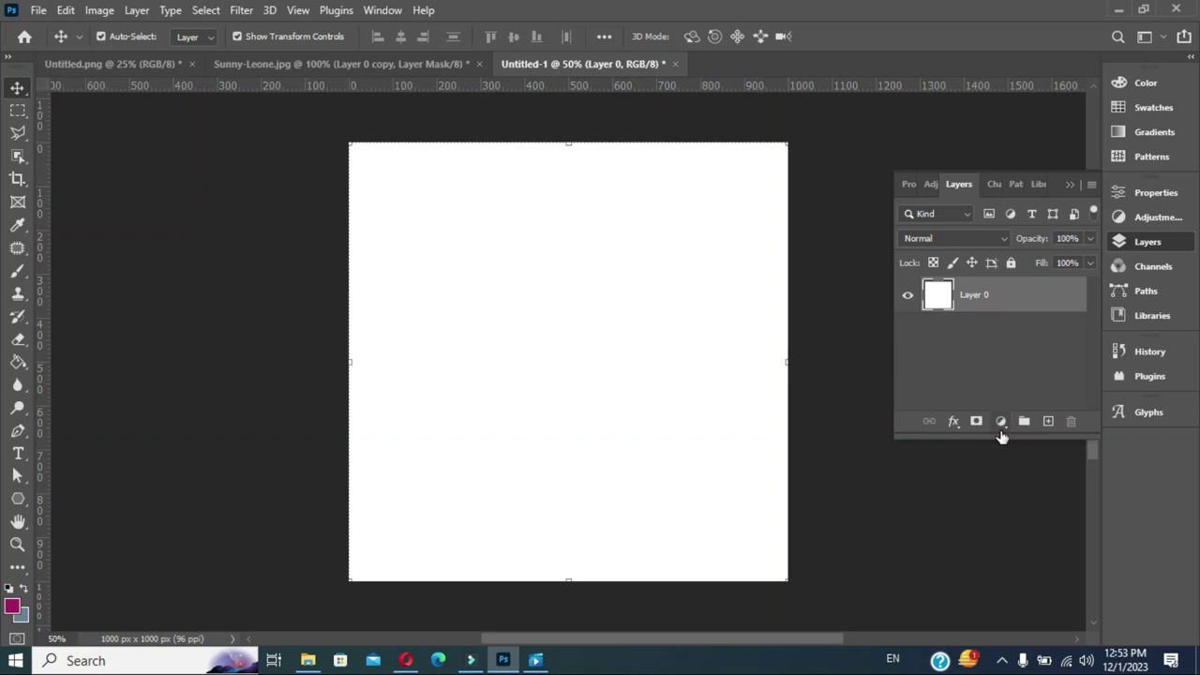
Add a Gradient Fill layer using the Basics Black, White preset, with Dither on and Radial style
click(1000, 420)
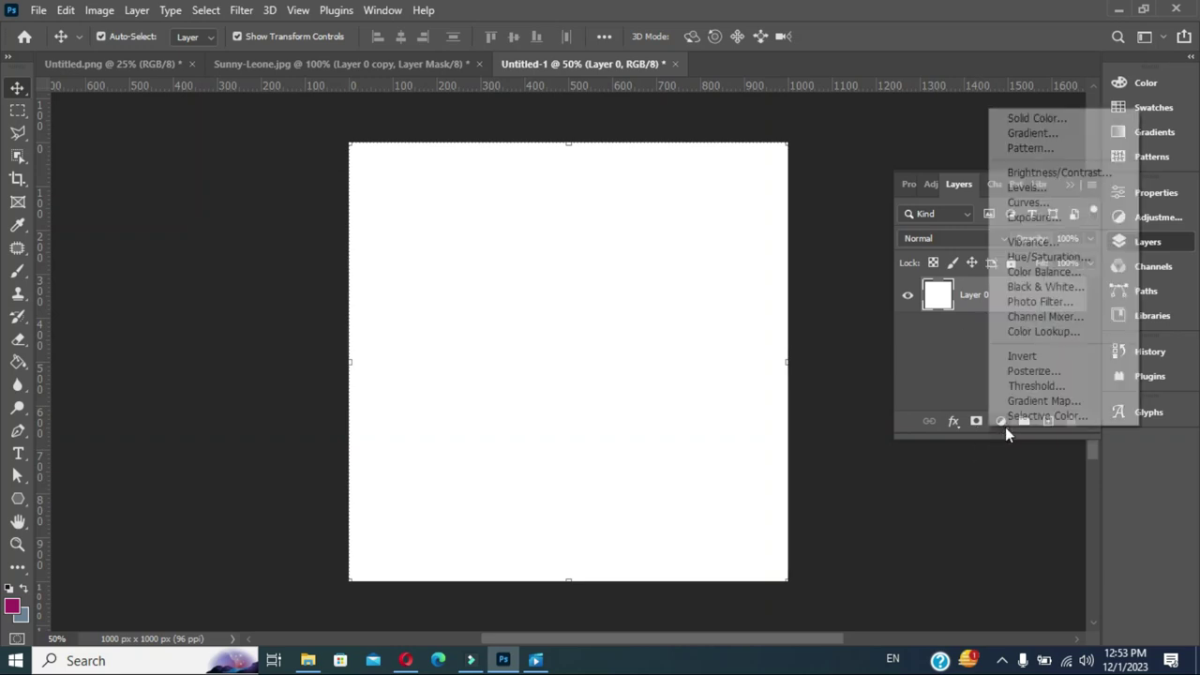
click(1032, 134)
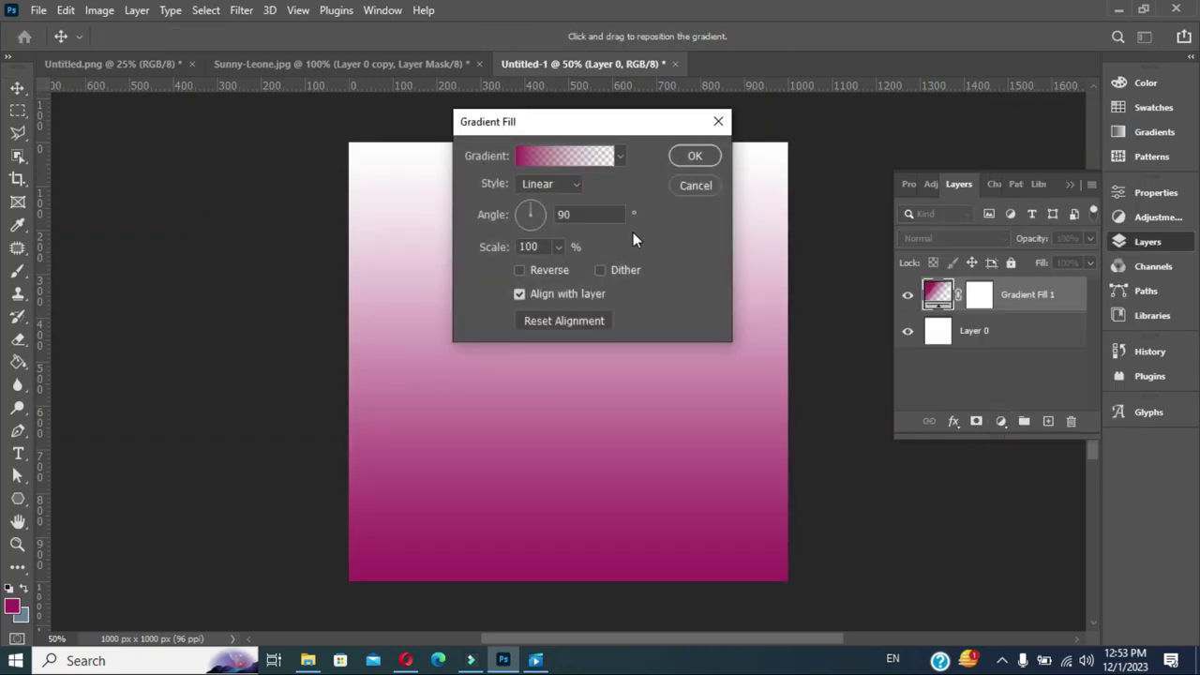
click(589, 156)
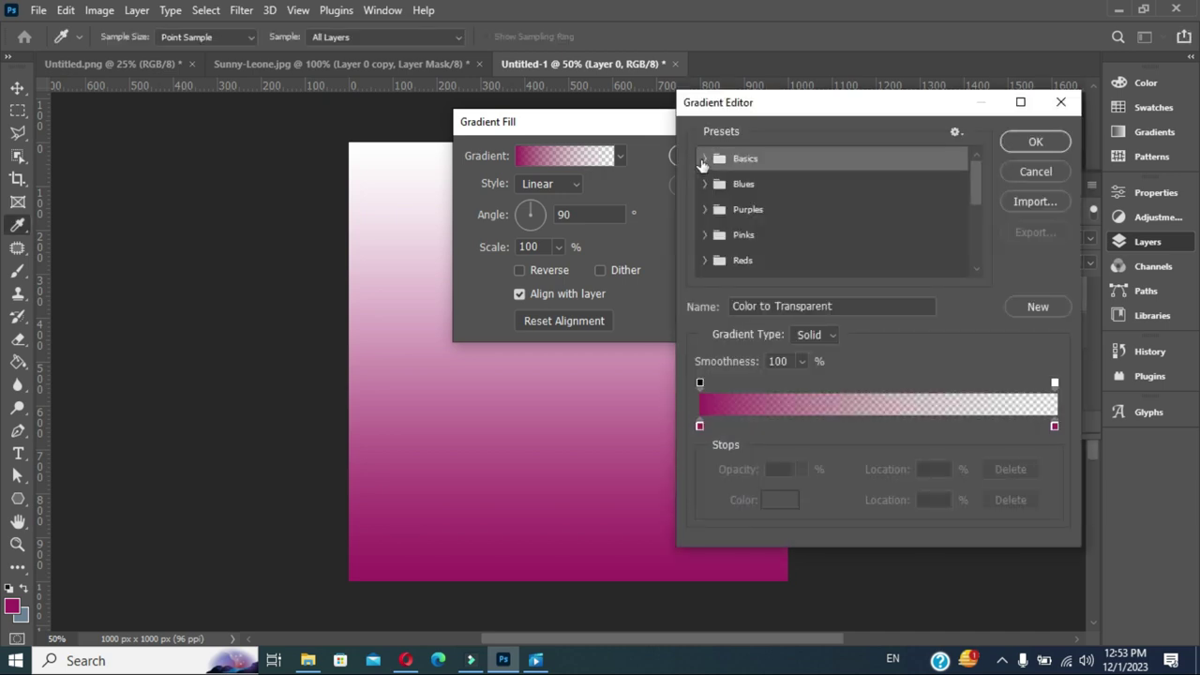
click(704, 162)
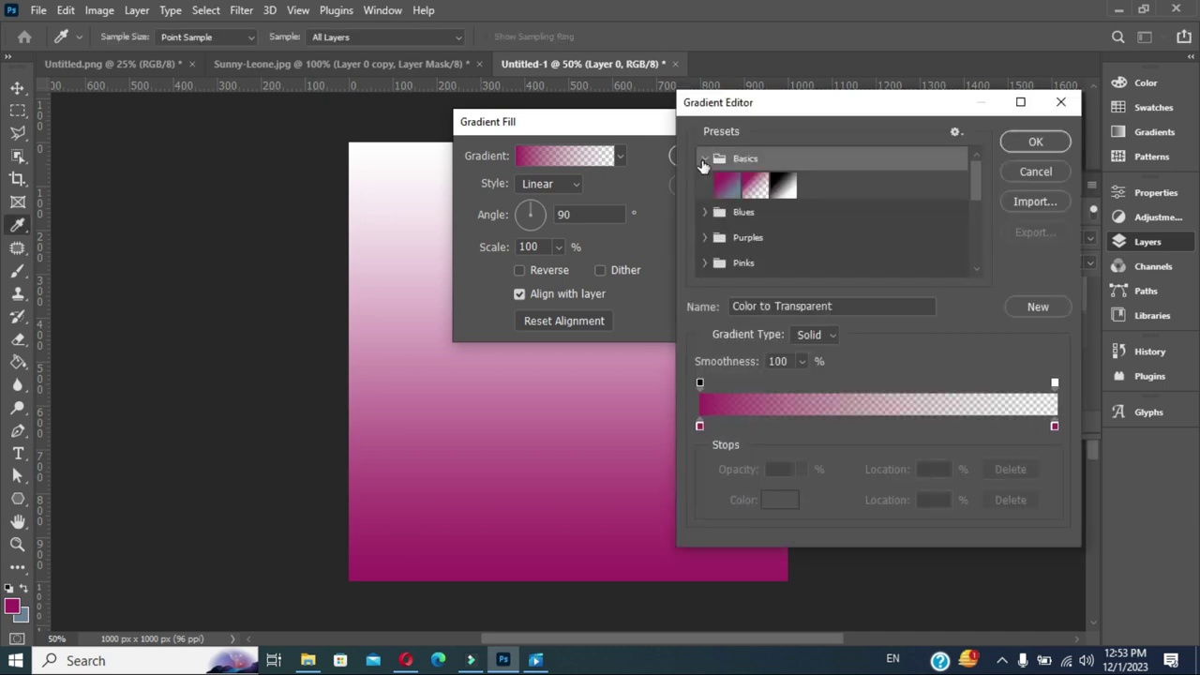
click(781, 185)
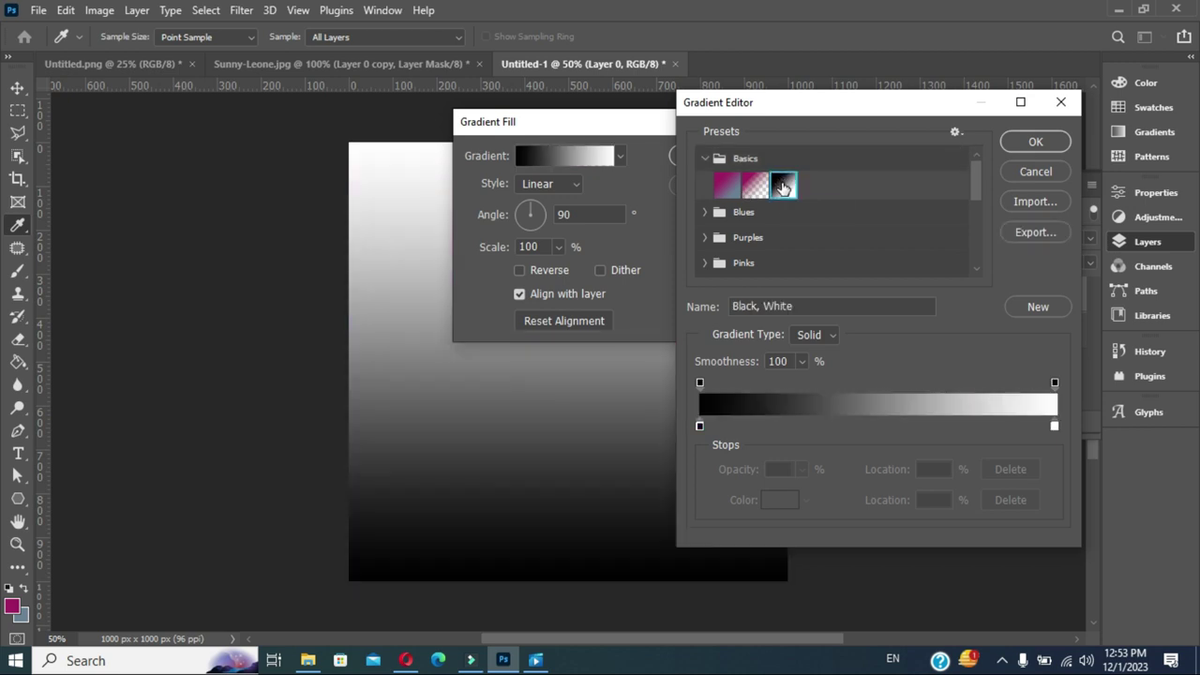
click(1018, 142)
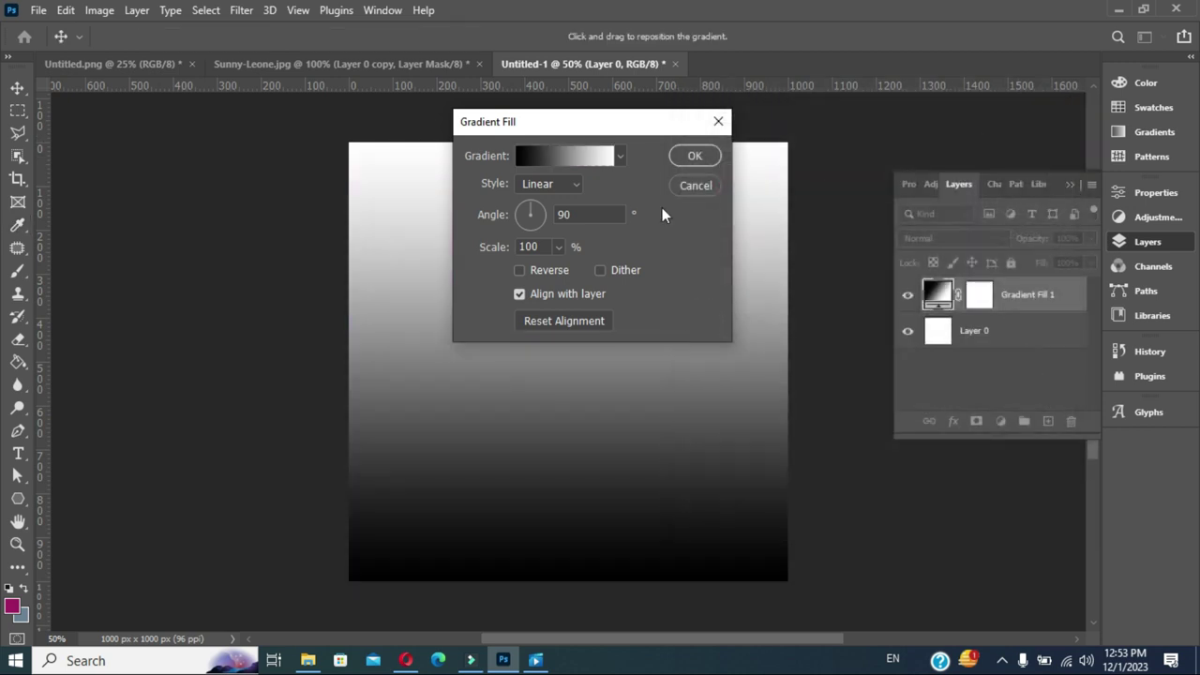
click(601, 270)
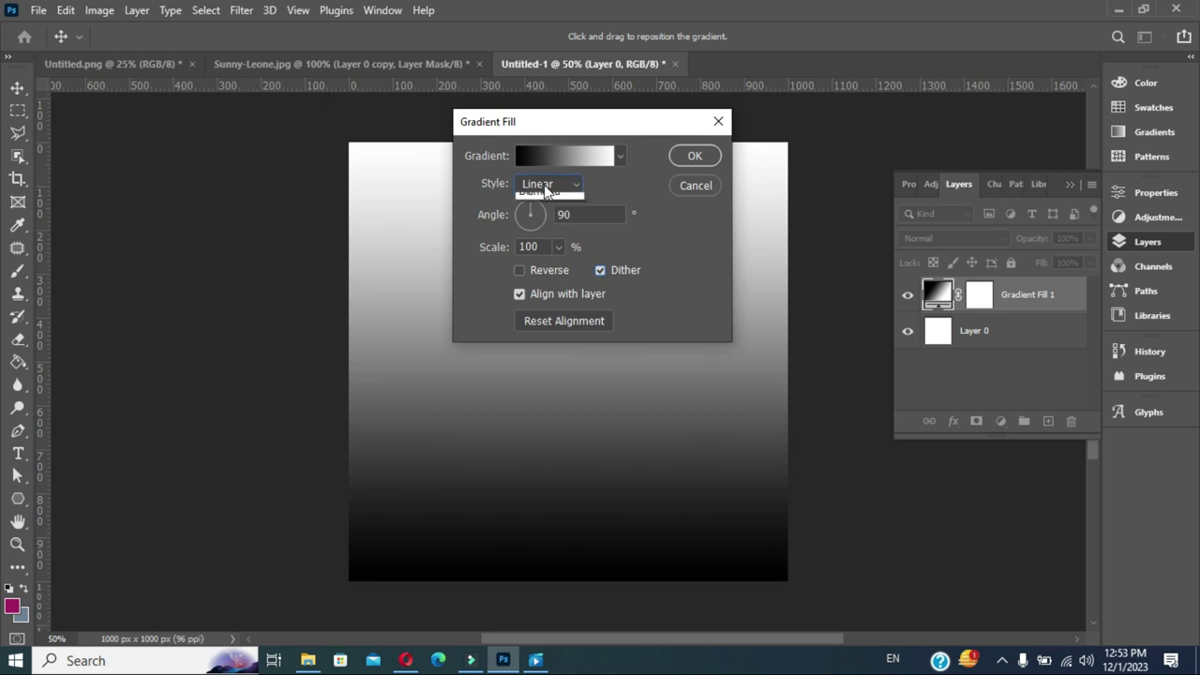
click(553, 216)
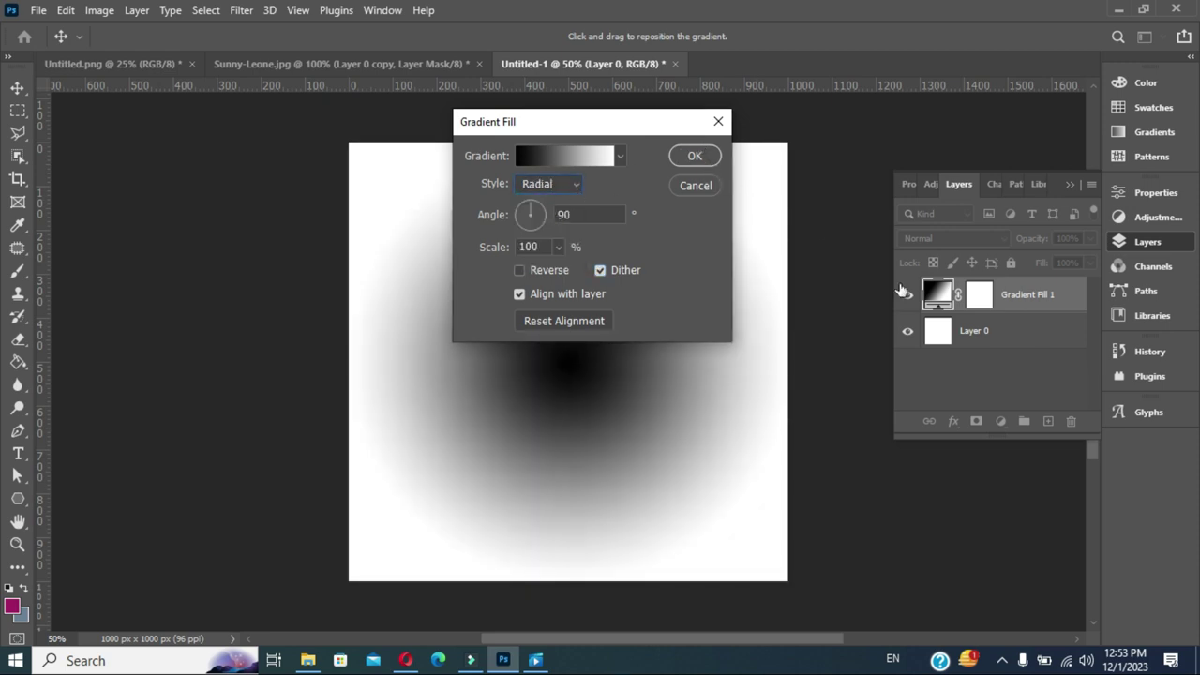
In the Gradient Editor, set the right colour stop to a light blue
click(572, 158)
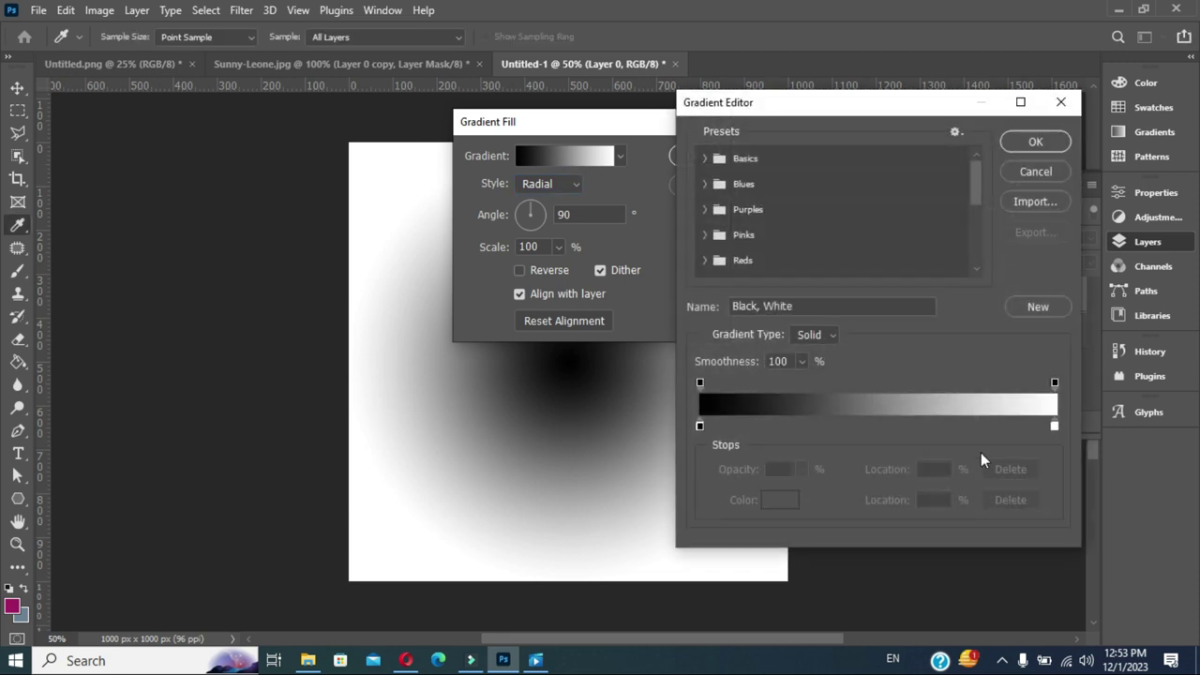
click(699, 426)
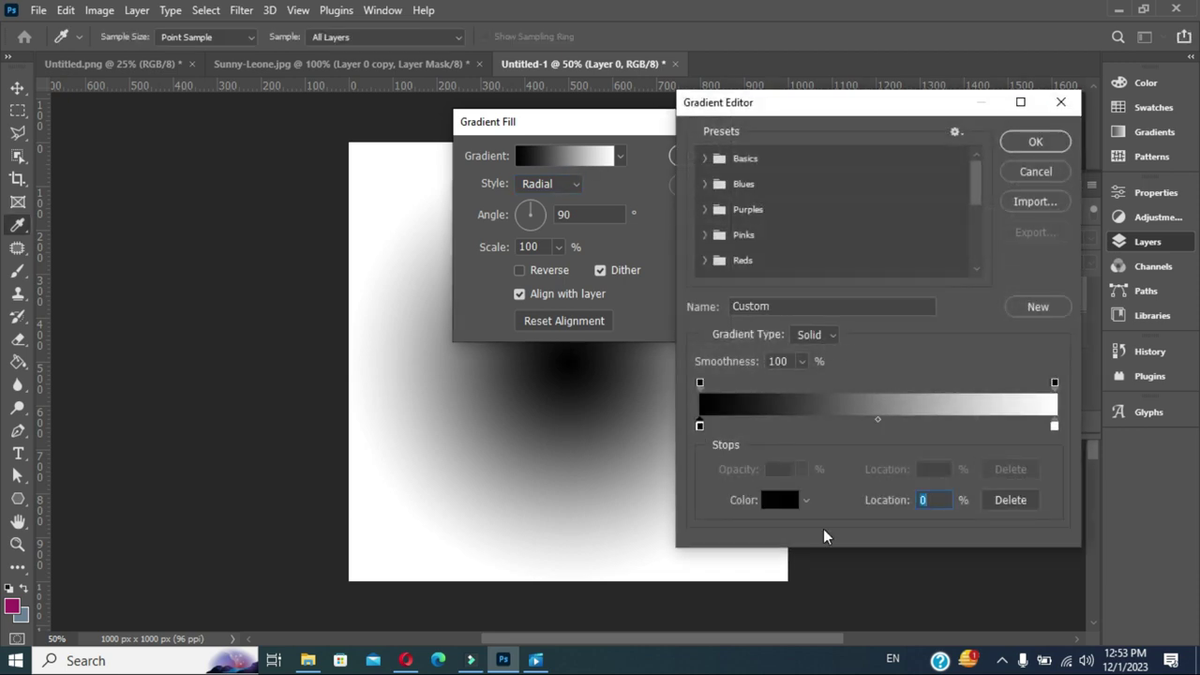
click(1055, 426)
click(782, 502)
click(977, 408)
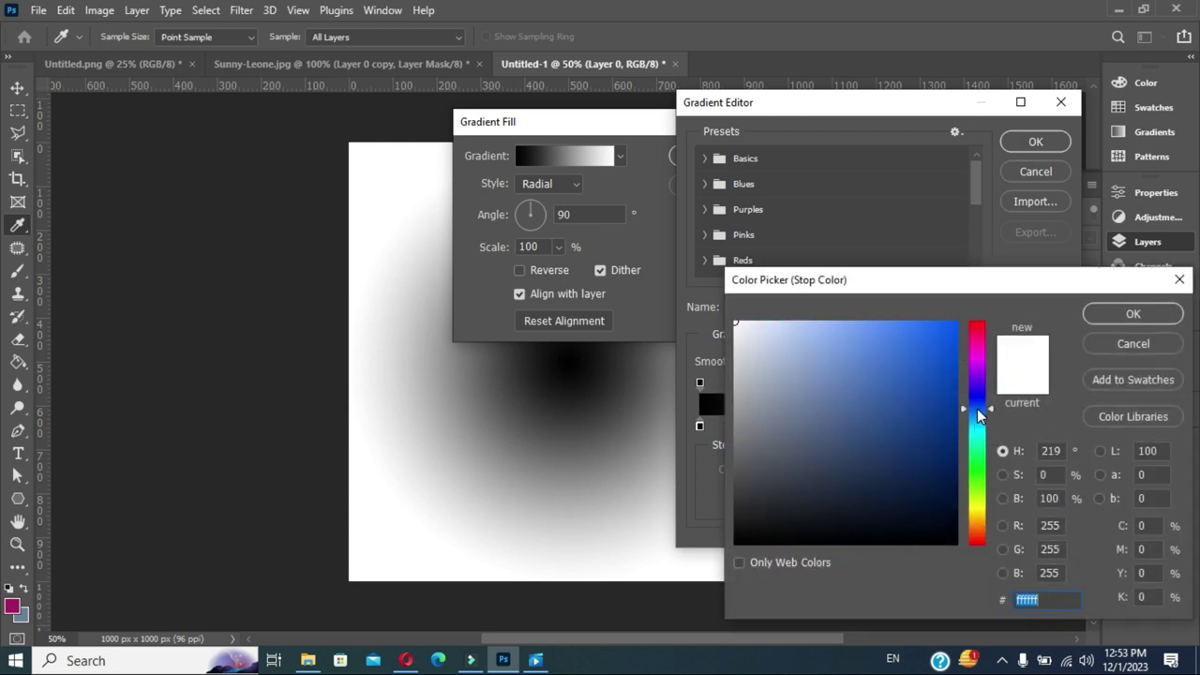
click(951, 381)
mouse_move(950, 381)
mouse_down()
mouse_move(900, 383)
mouse_move(917, 379)
mouse_up()
click(1122, 316)
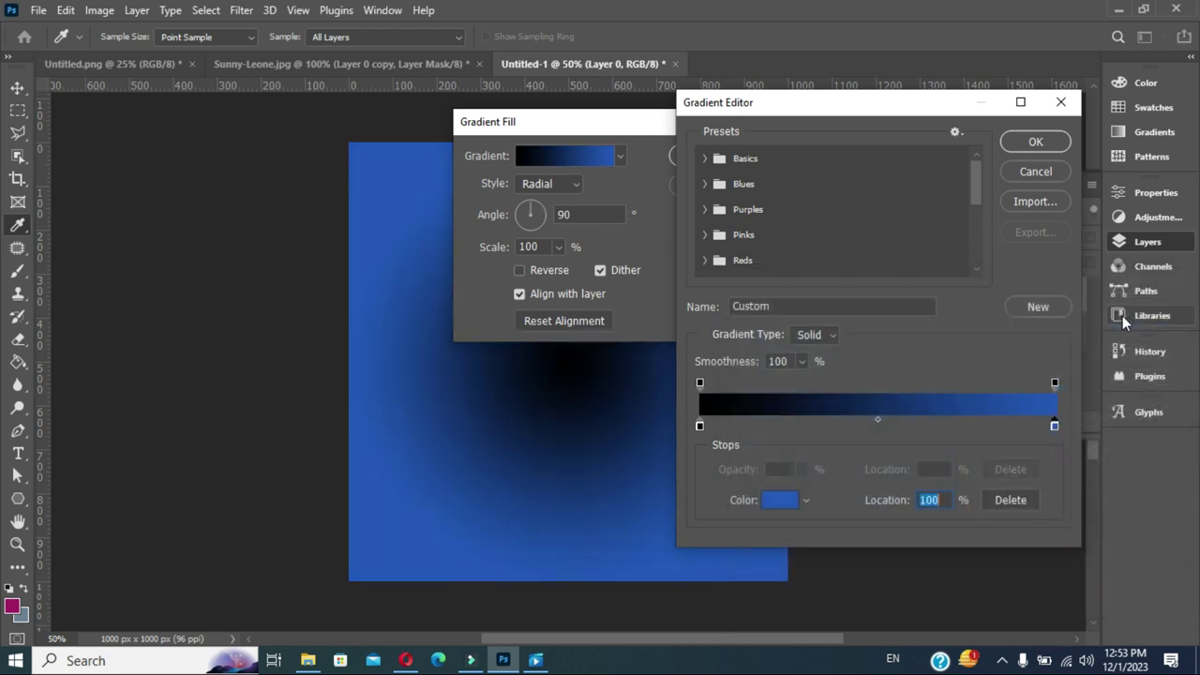
Set the left colour stop to near-white and apply the recoloured gradient fill
click(700, 426)
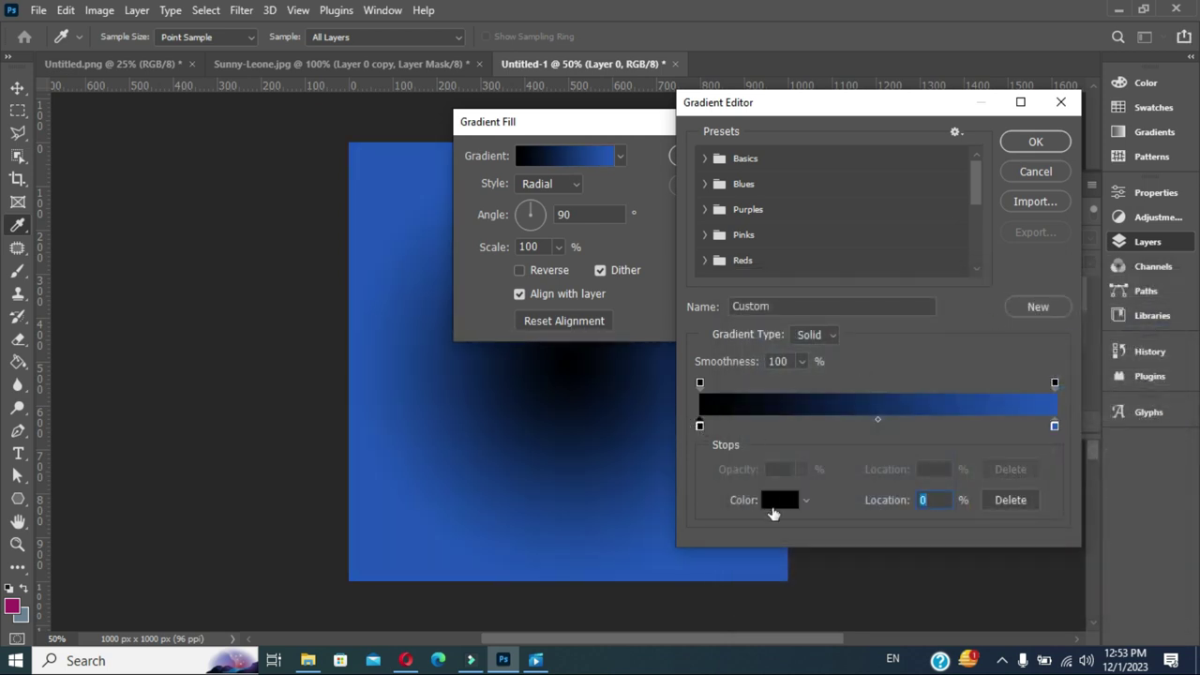
click(774, 505)
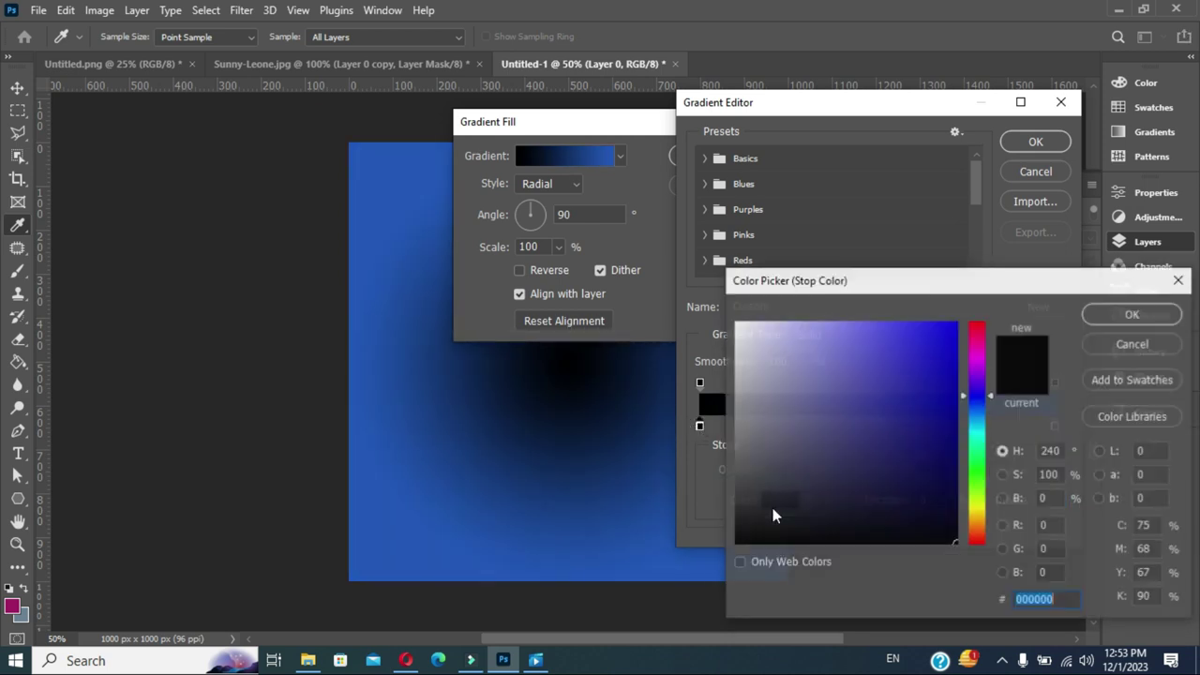
click(739, 348)
click(1107, 318)
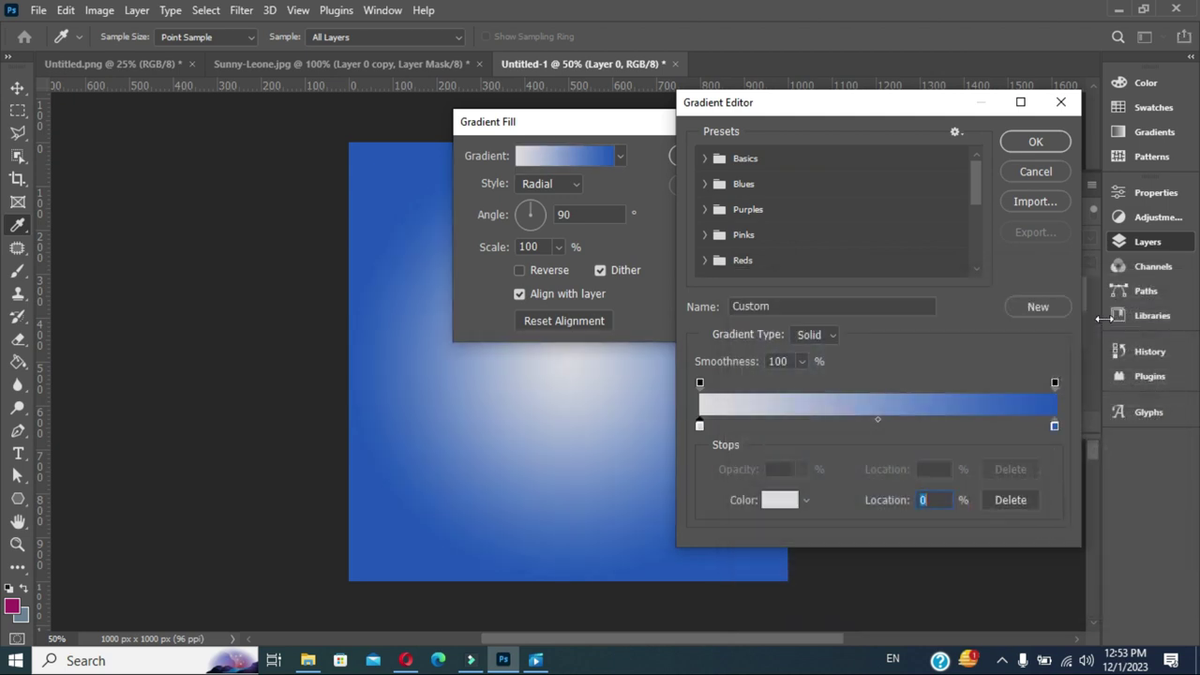
click(1035, 141)
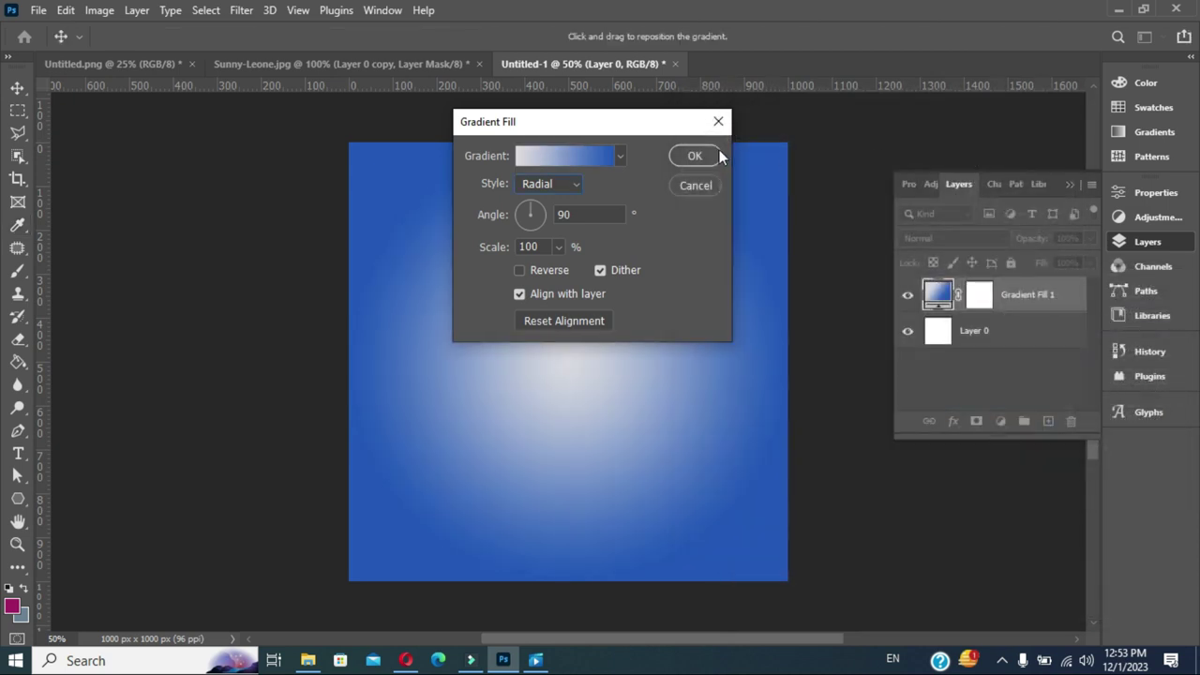
click(695, 156)
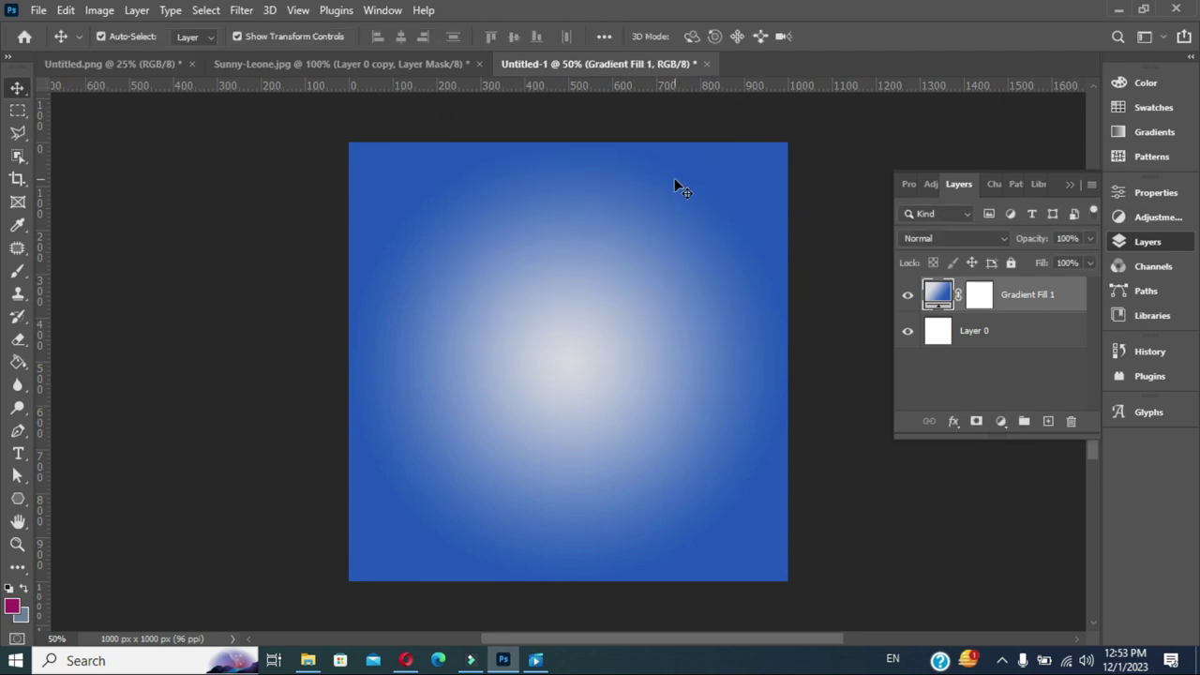
In Untitled.png, show only Layer 0 copy and drag the cutout into Untitled-1
click(133, 62)
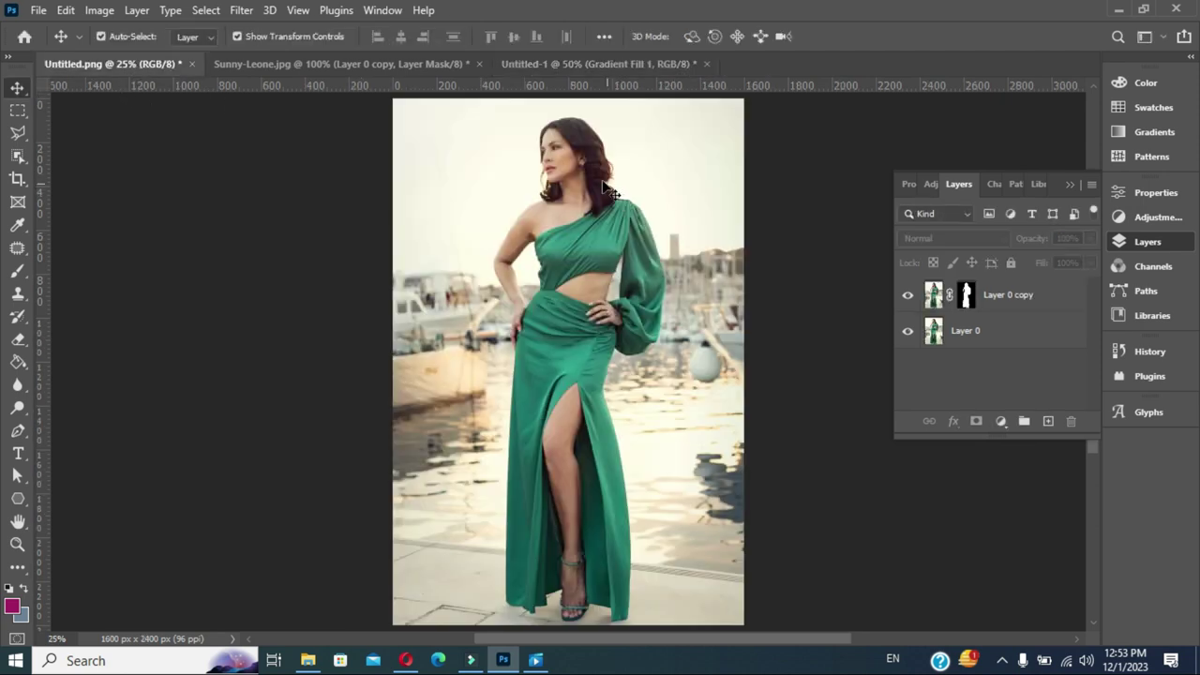
click(906, 296)
click(906, 328)
click(906, 296)
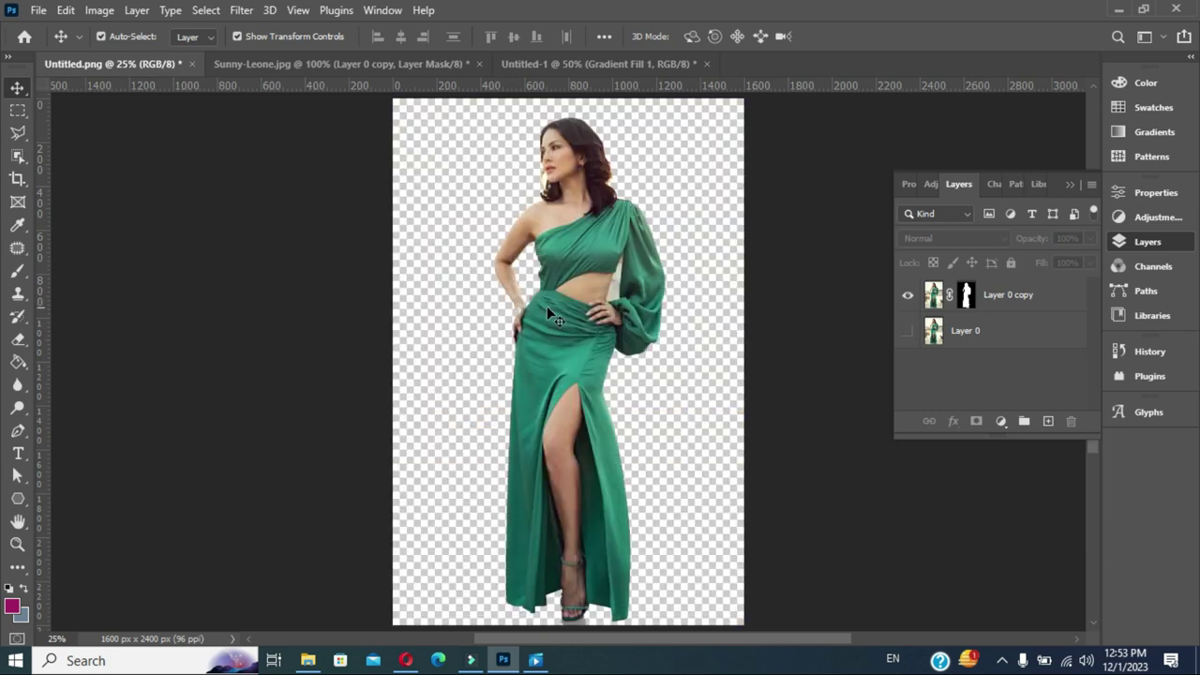
mouse_move(571, 245)
mouse_down()
mouse_move(600, 75)
mouse_move(608, 107)
mouse_up()
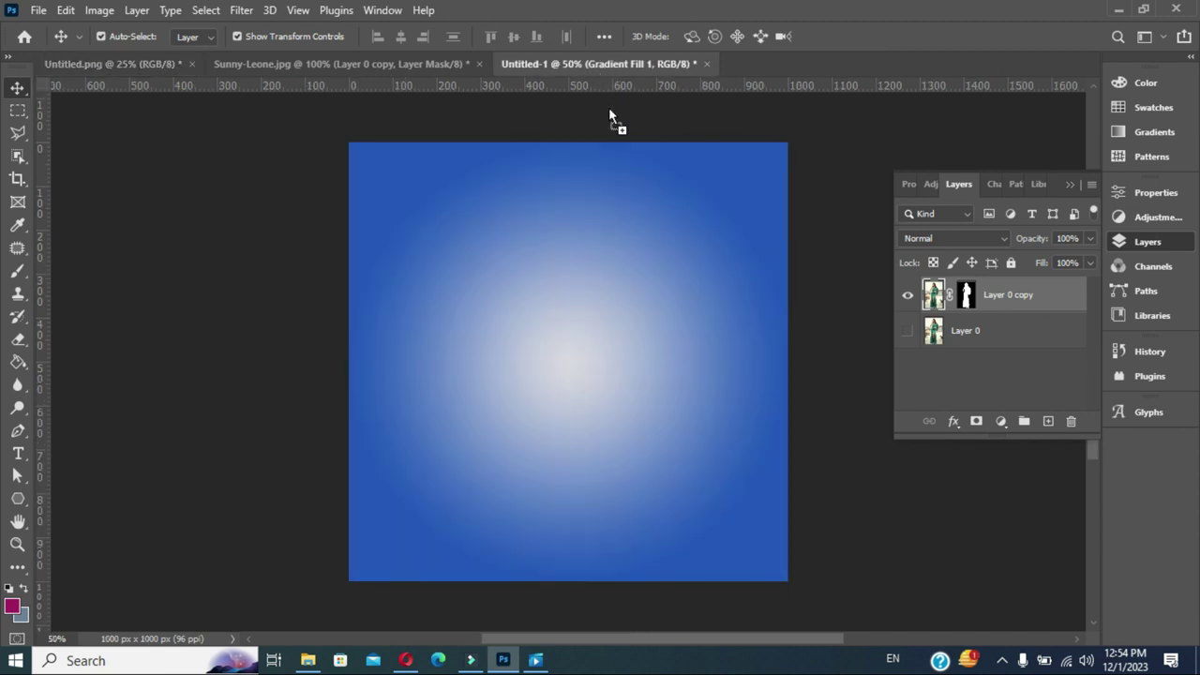
drag(585, 244, 584, 244)
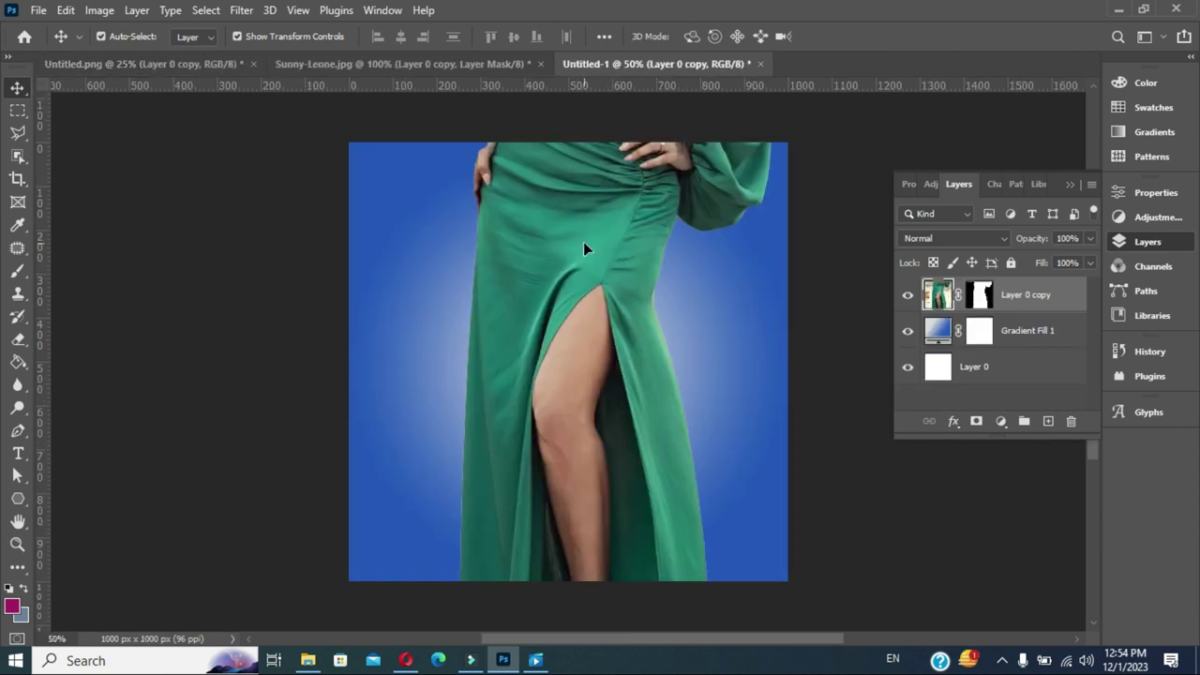
Free-transform the green-dress cutout smaller, centre it on the canvas, commit, and fit the view
key(ctrl+minus)
key(ctrl+minus)
key(ctrl+minus)
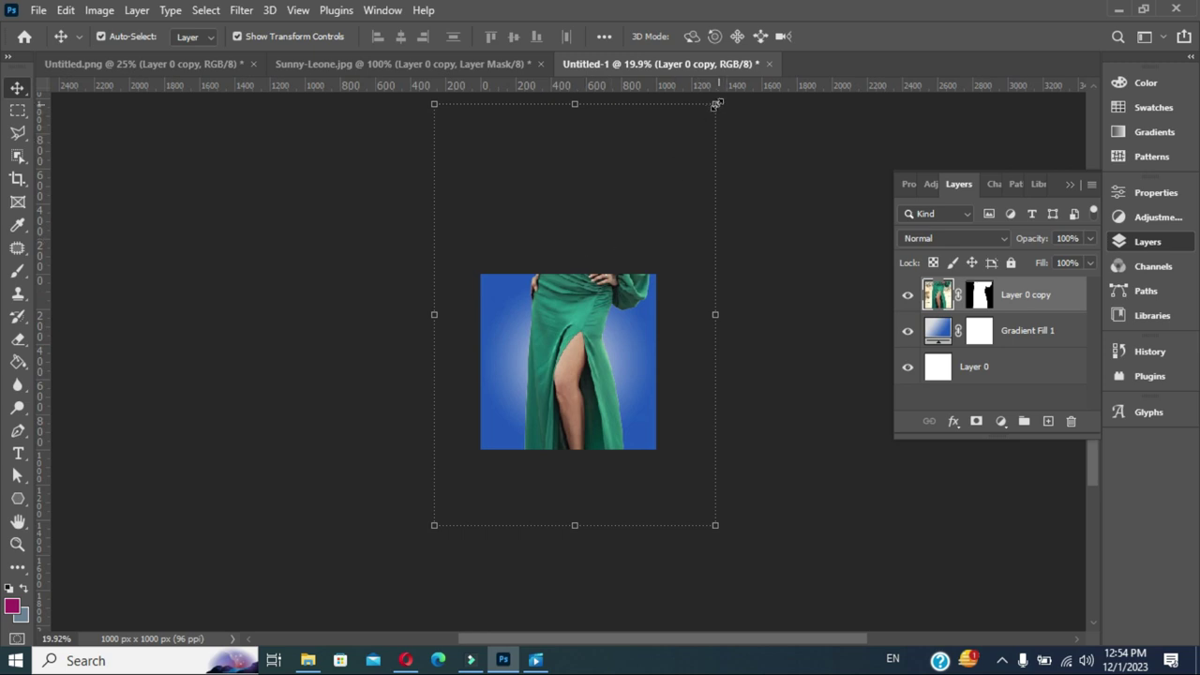
drag(715, 105, 618, 306)
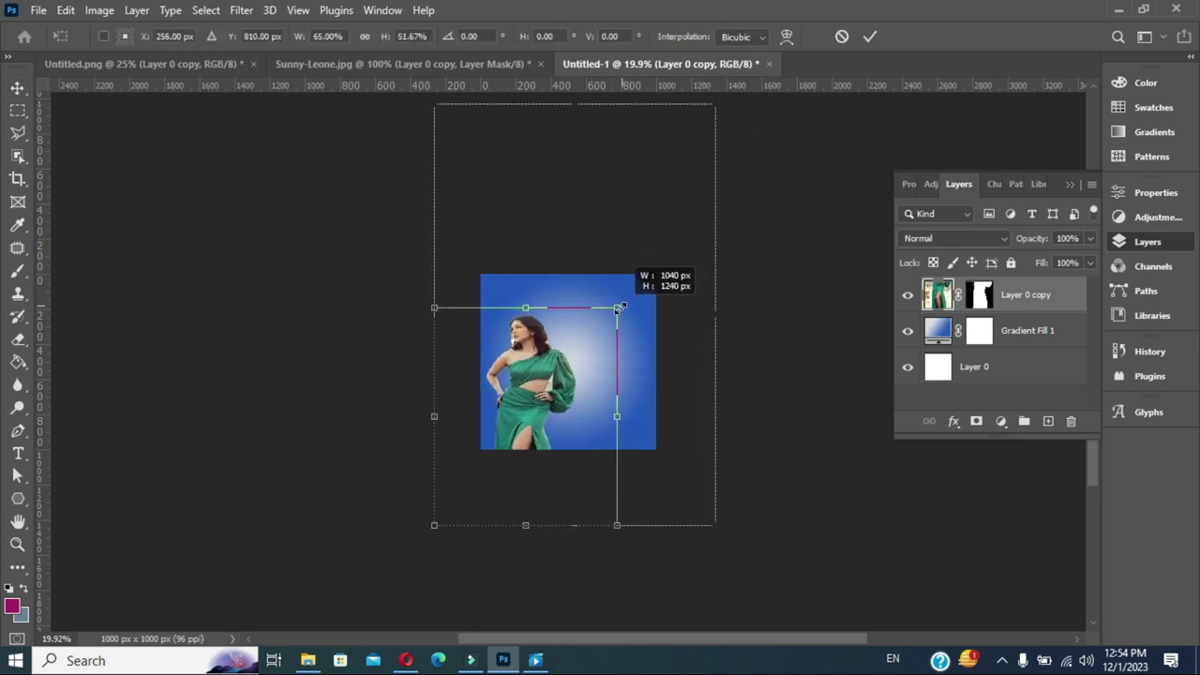
drag(619, 307, 588, 307)
drag(529, 388, 572, 360)
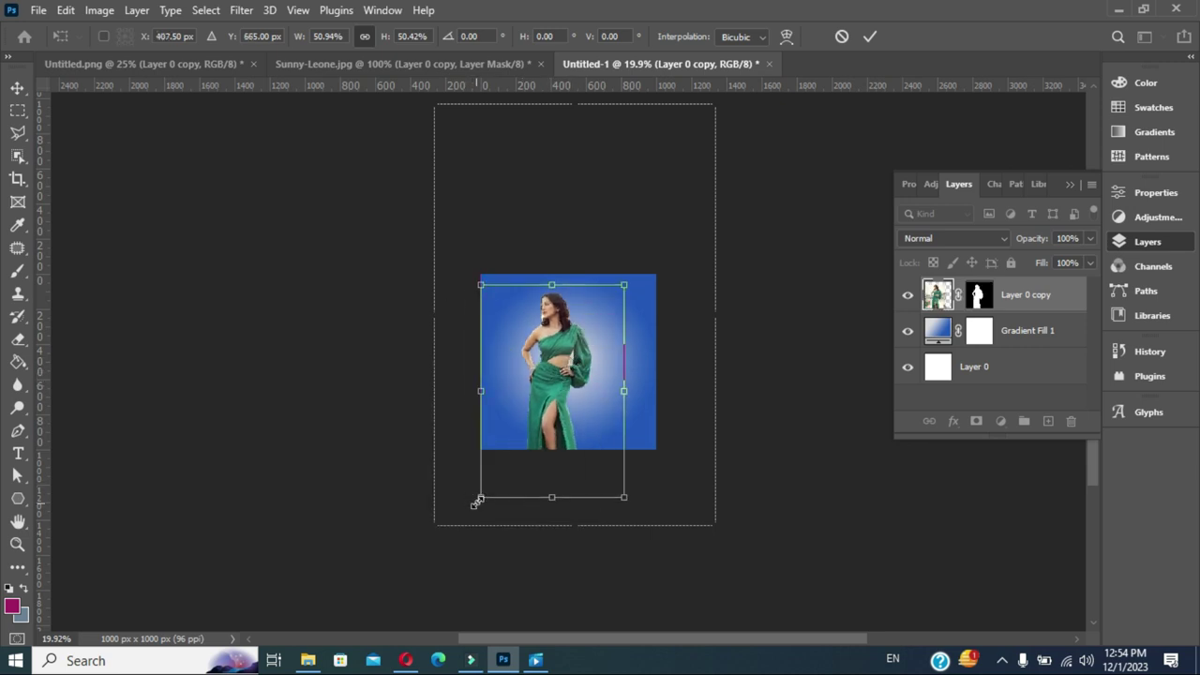
drag(478, 500, 513, 445)
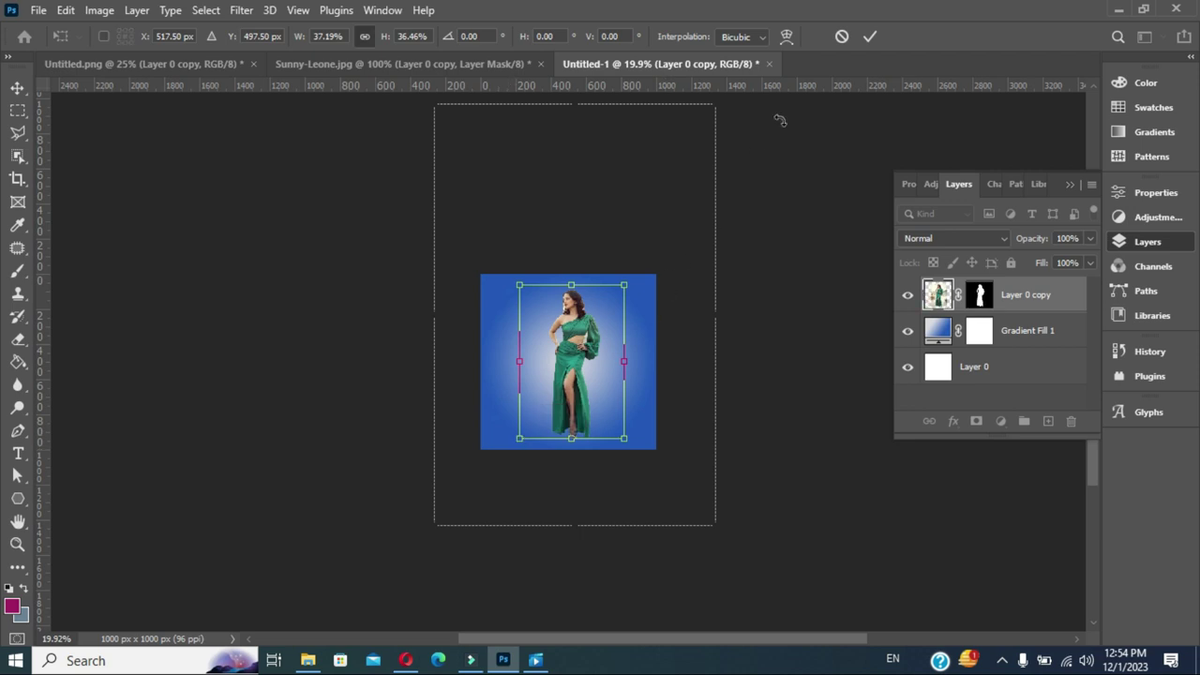
click(873, 36)
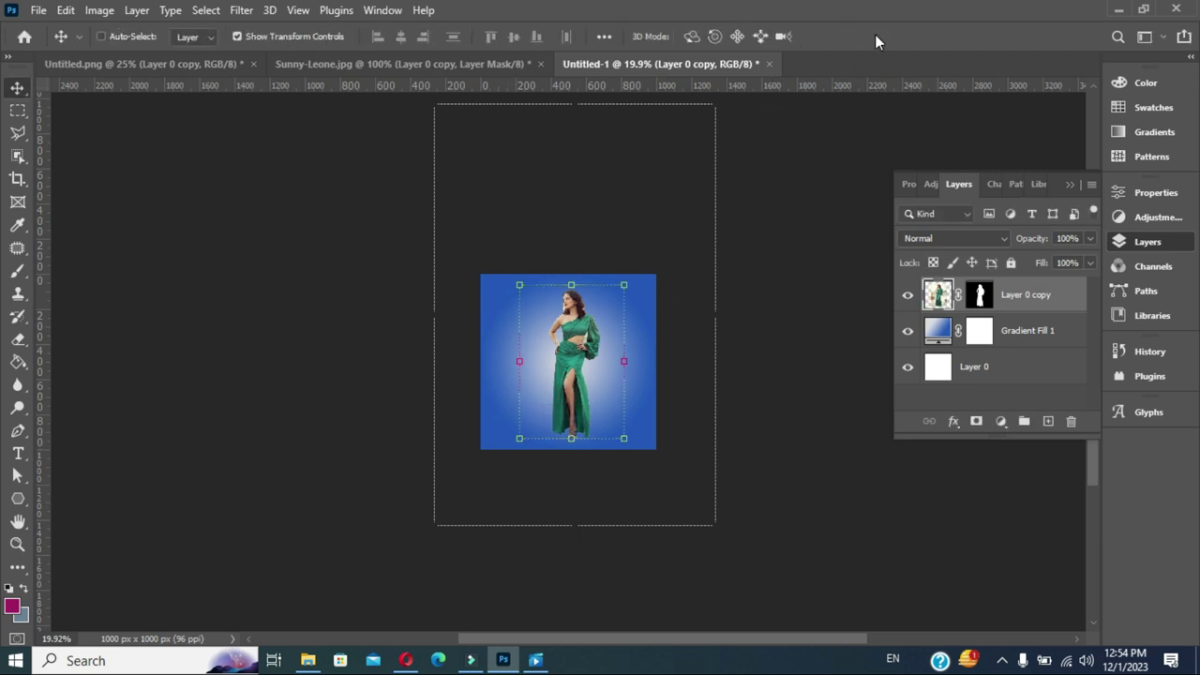
key(ctrl+0)
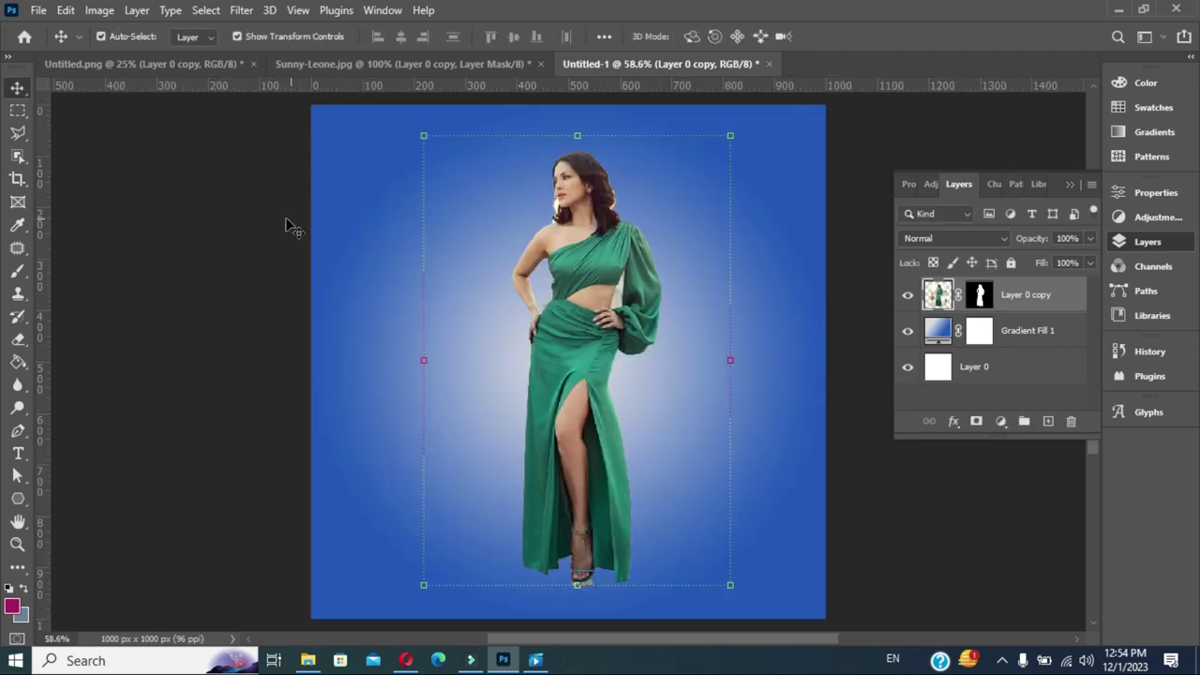
click(253, 225)
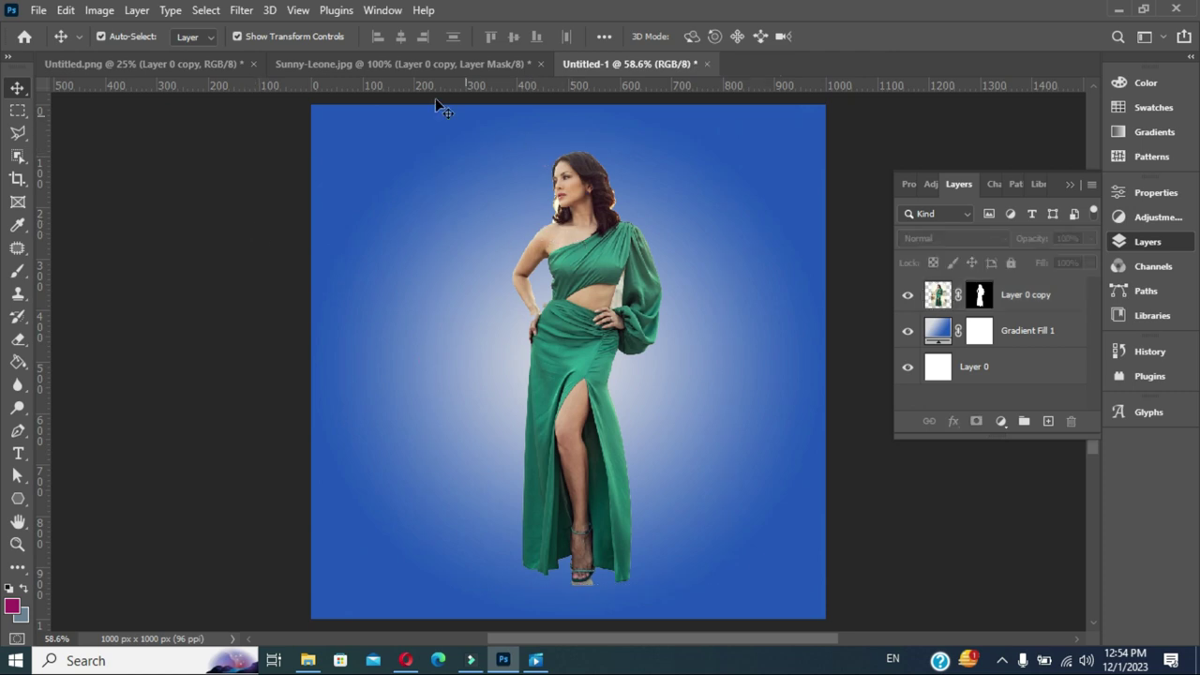
In the red-top portrait document, hide the grey background and drag the cutout into Untitled-1
click(425, 62)
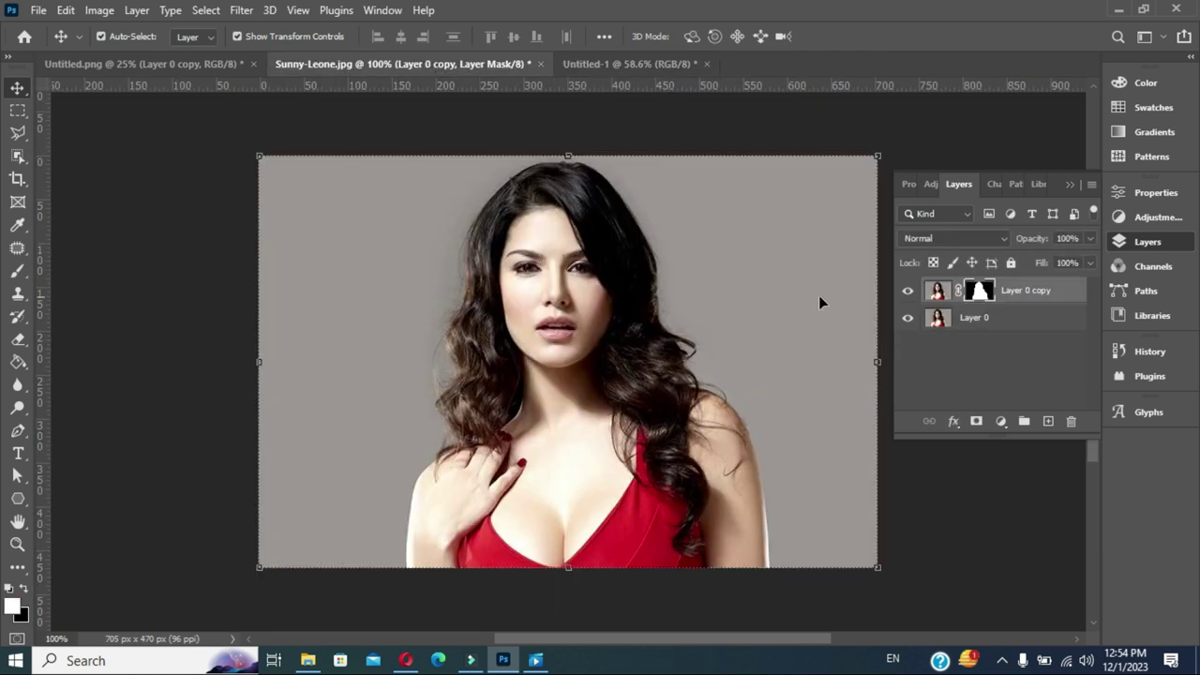
click(907, 320)
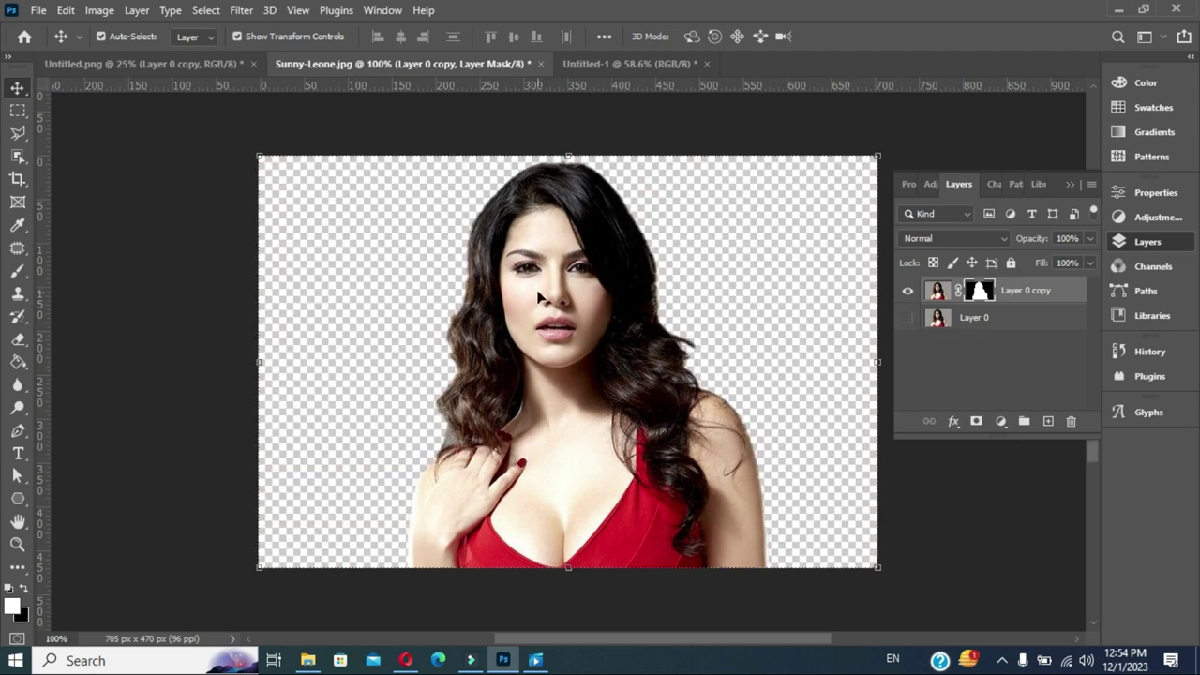
drag(559, 287, 634, 69)
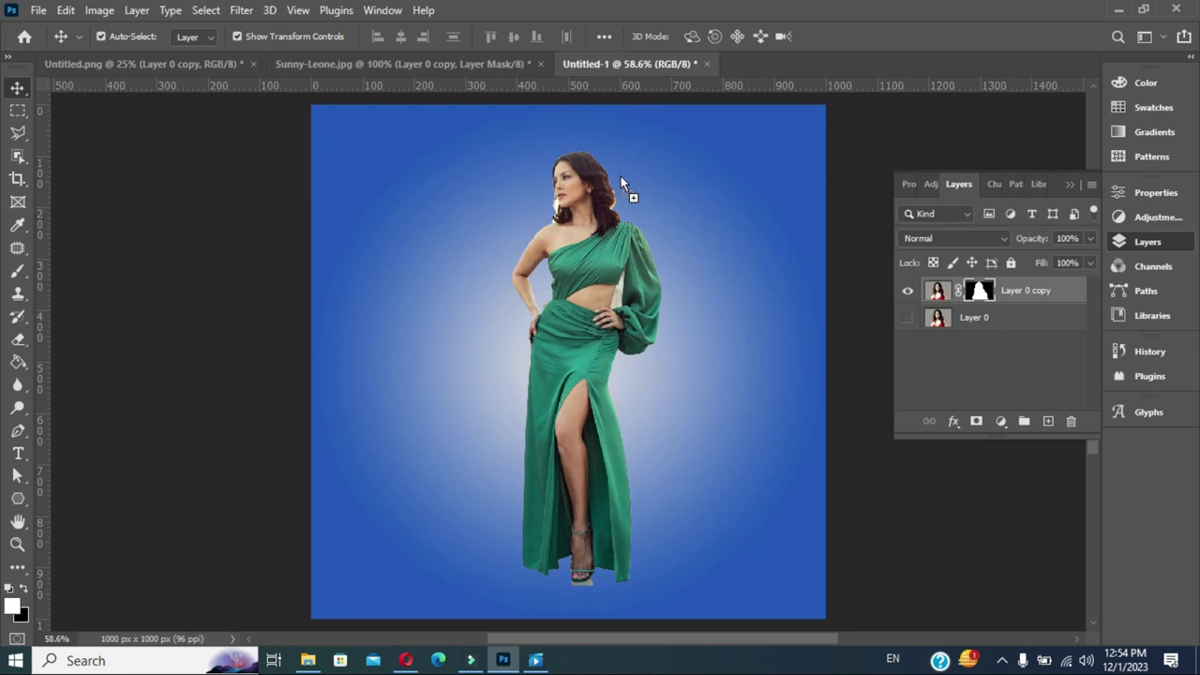
mouse_move(620, 176)
mouse_down()
mouse_move(506, 301)
mouse_move(530, 320)
mouse_up()
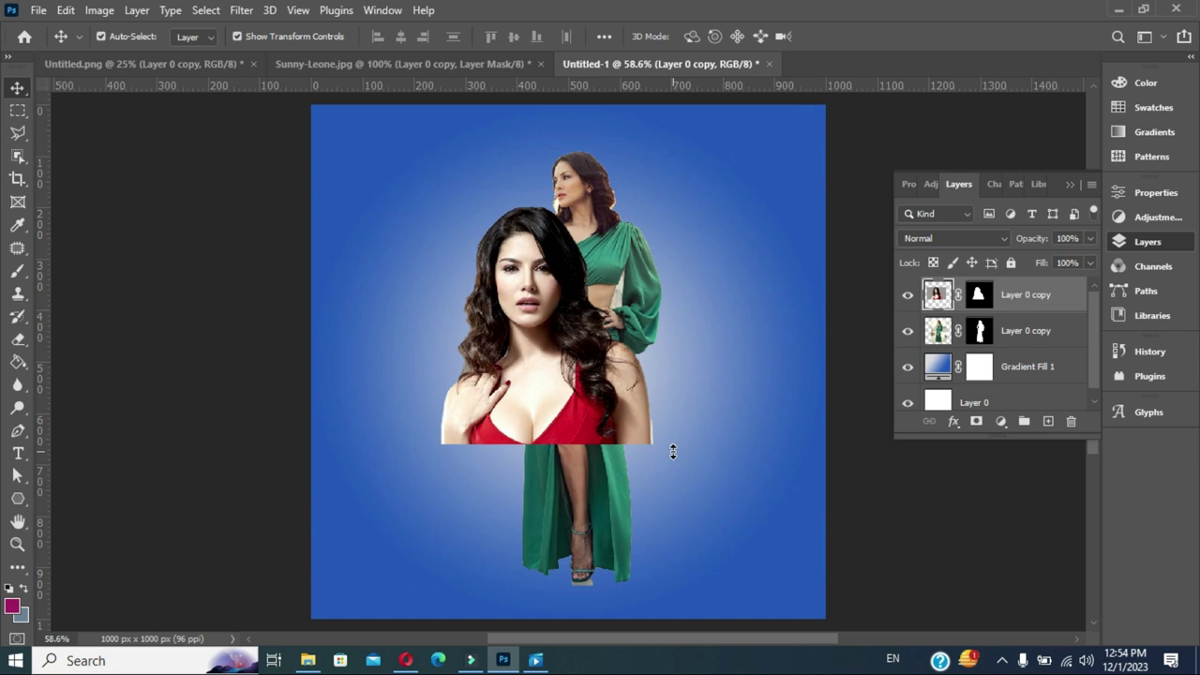
Stretch and widen the portrait, then move its layer below the green-dress layer
mouse_move(672, 451)
mouse_down()
mouse_move(797, 497)
mouse_move(873, 542)
mouse_up()
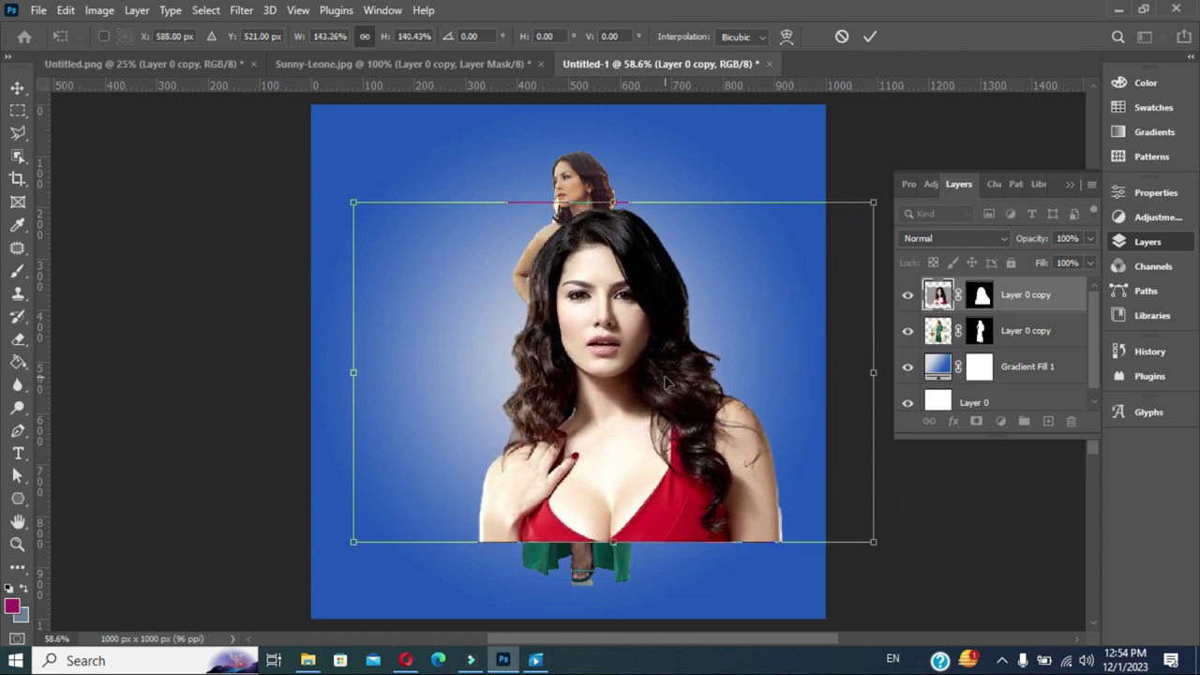
drag(667, 388, 582, 398)
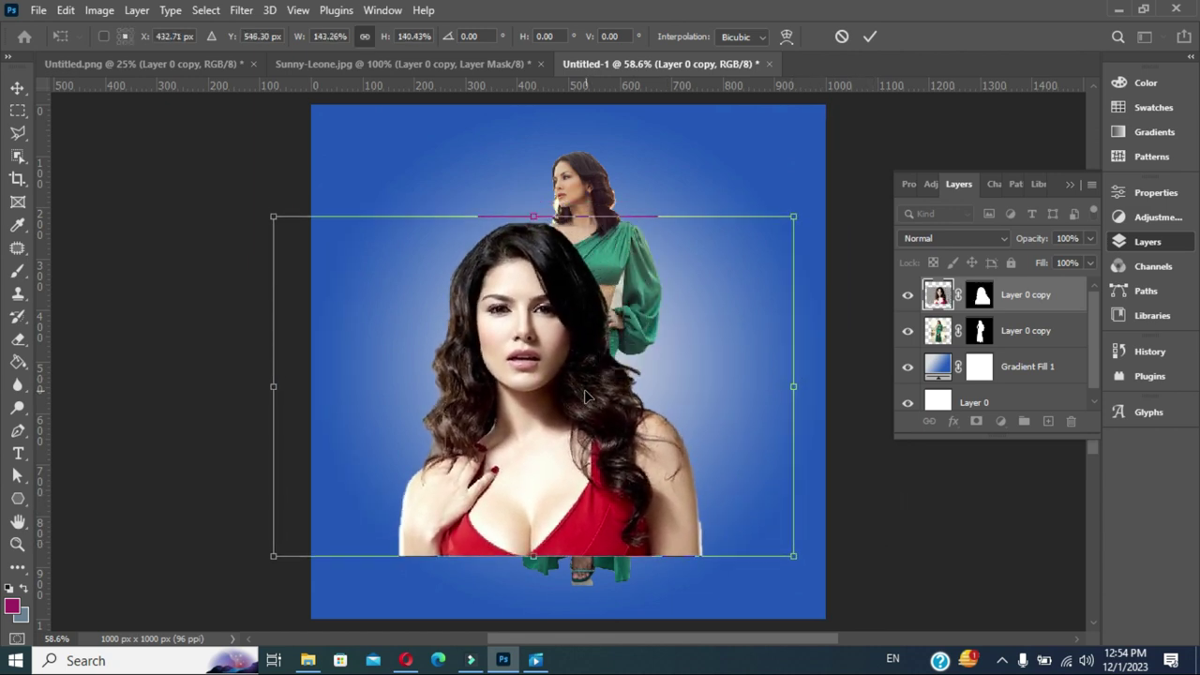
click(868, 37)
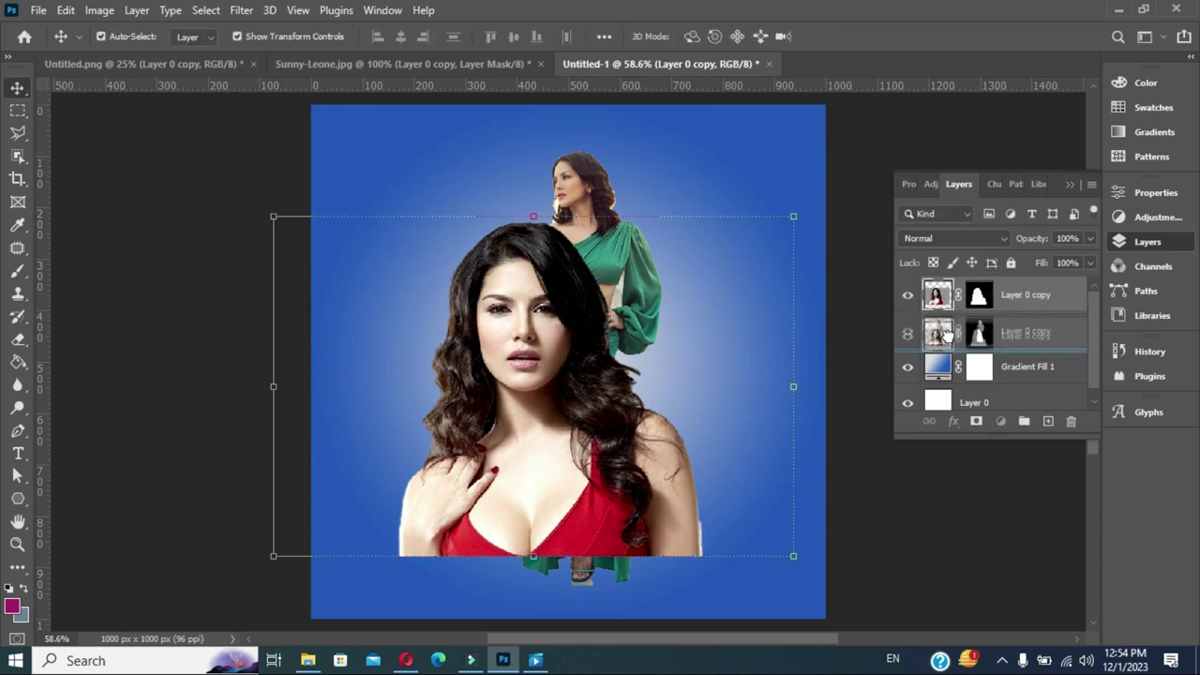
drag(937, 295, 949, 342)
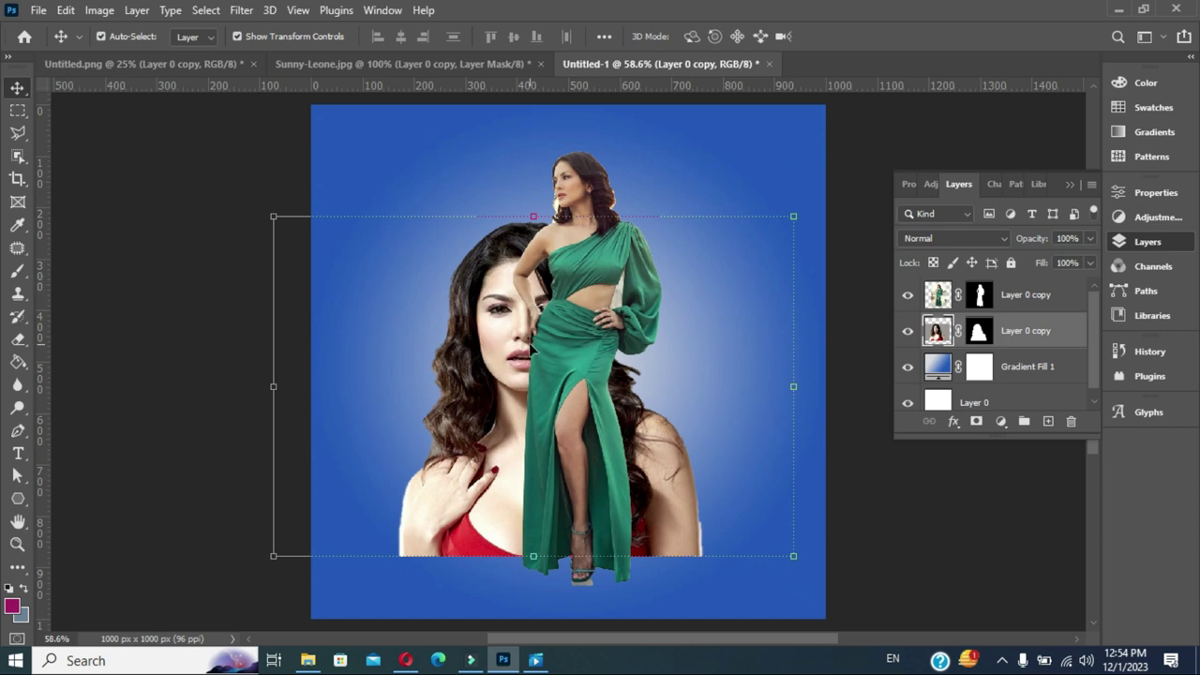
drag(513, 361, 512, 343)
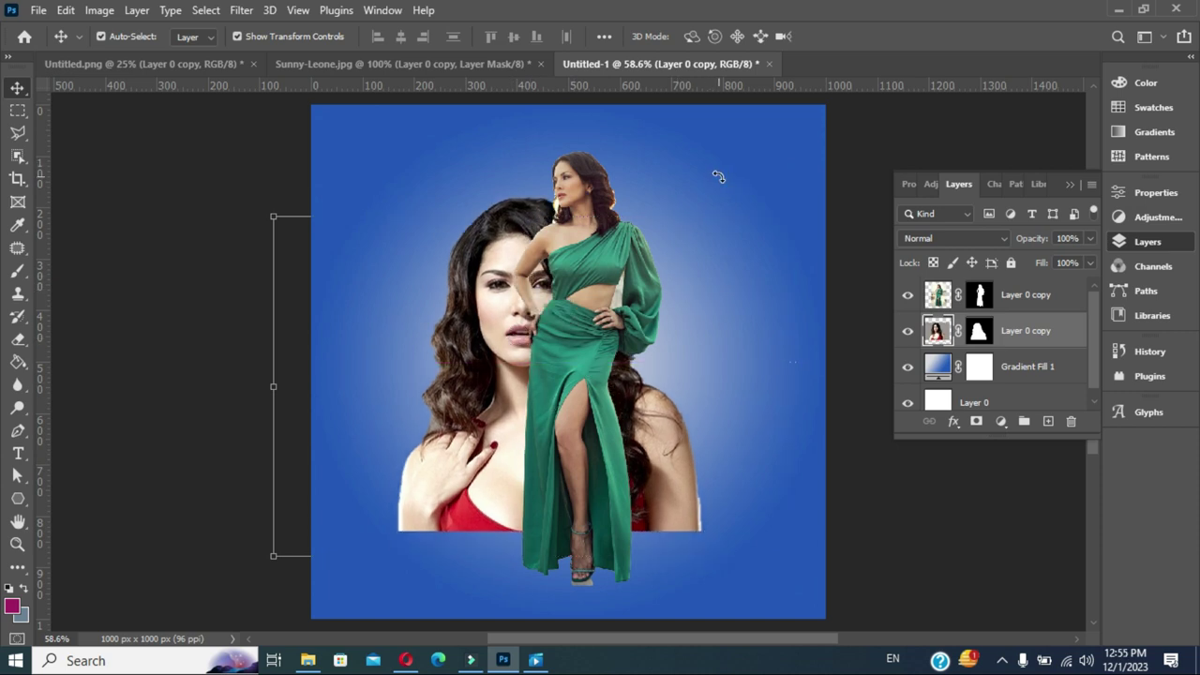
Enlarge the portrait proportionally again and shift it lower toward the canvas bottom
key(ctrl+t)
drag(797, 193, 867, 134)
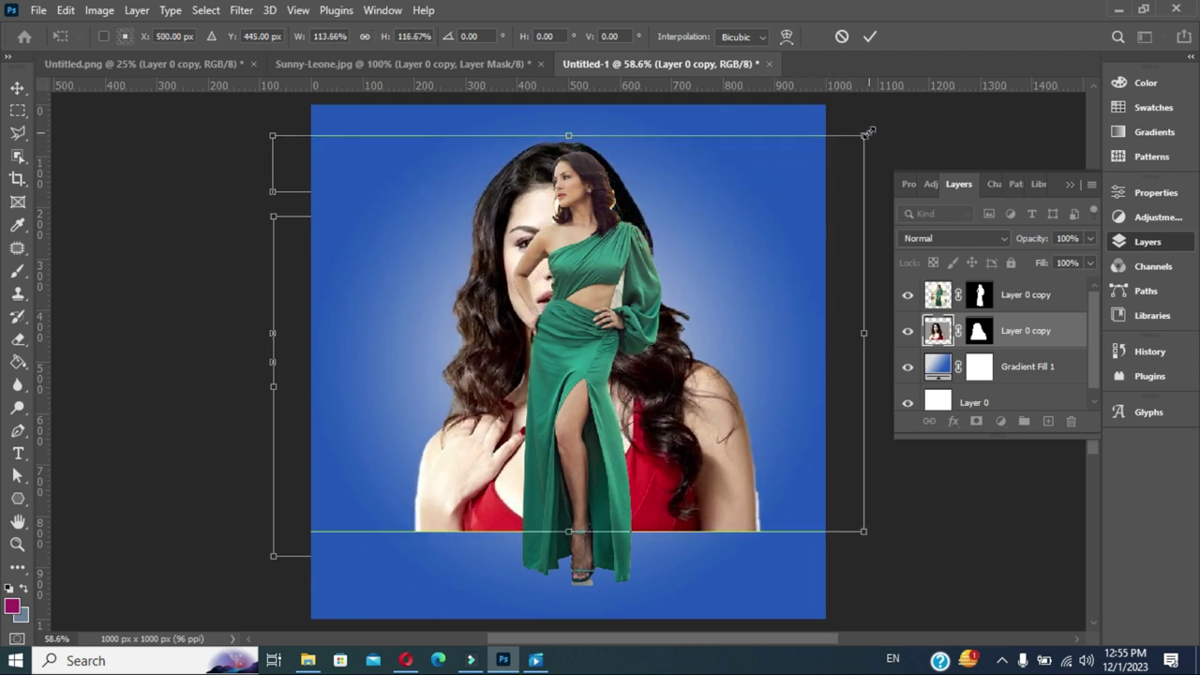
drag(518, 210, 484, 242)
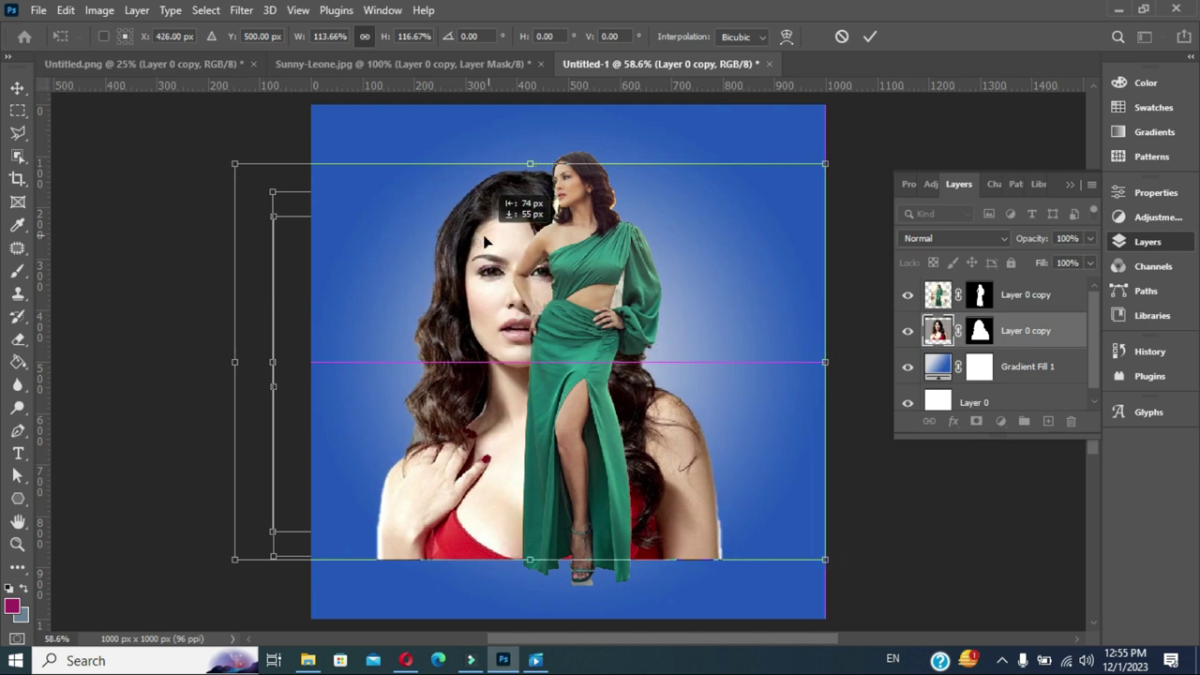
mouse_move(484, 241)
mouse_down()
mouse_move(500, 240)
mouse_move(488, 235)
mouse_up()
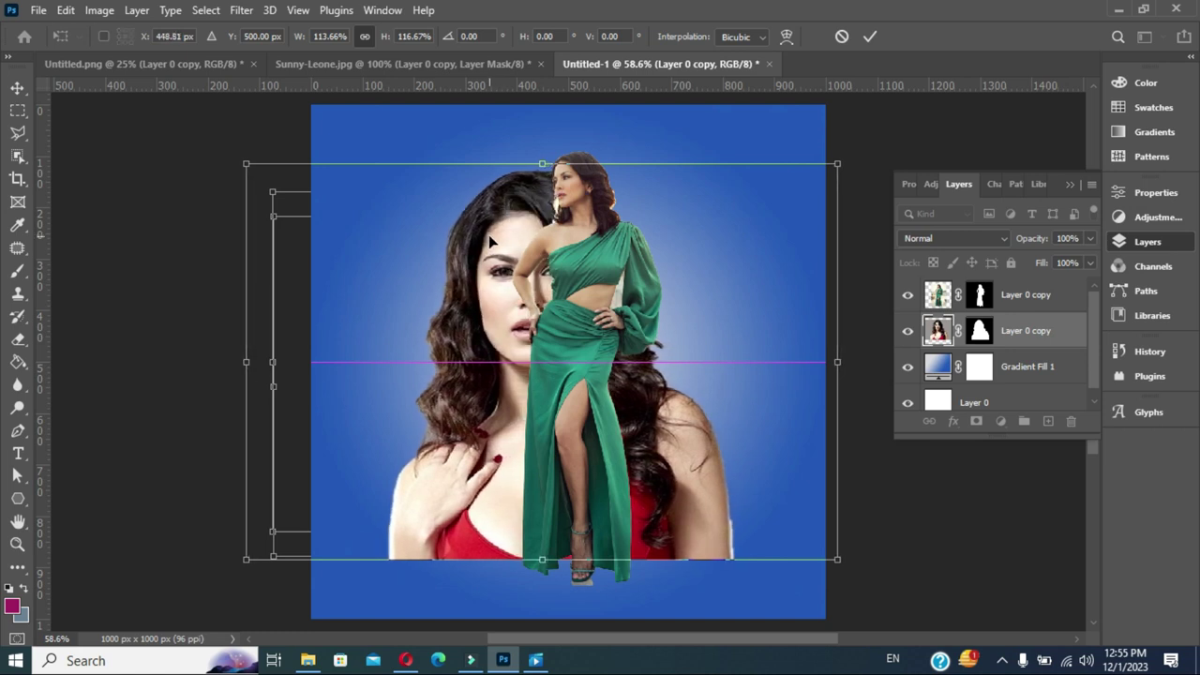
click(869, 38)
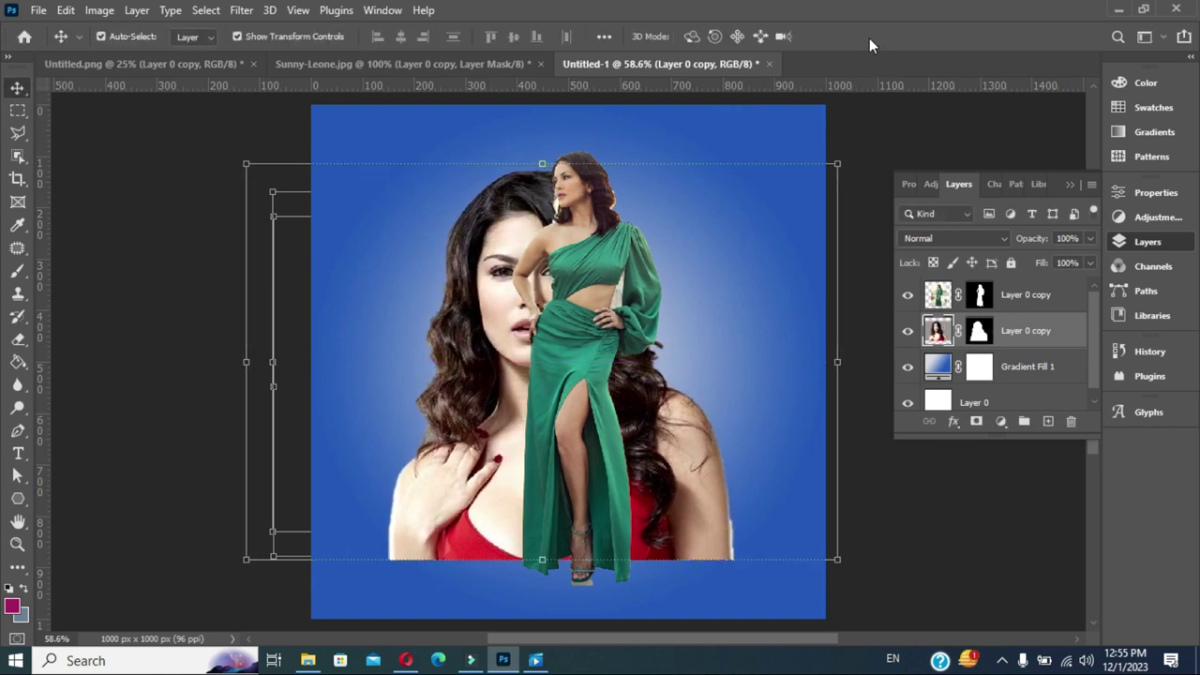
drag(476, 218, 477, 281)
Convert the figure layers to smart objects and raise the portrait behind the green dress
click(984, 294)
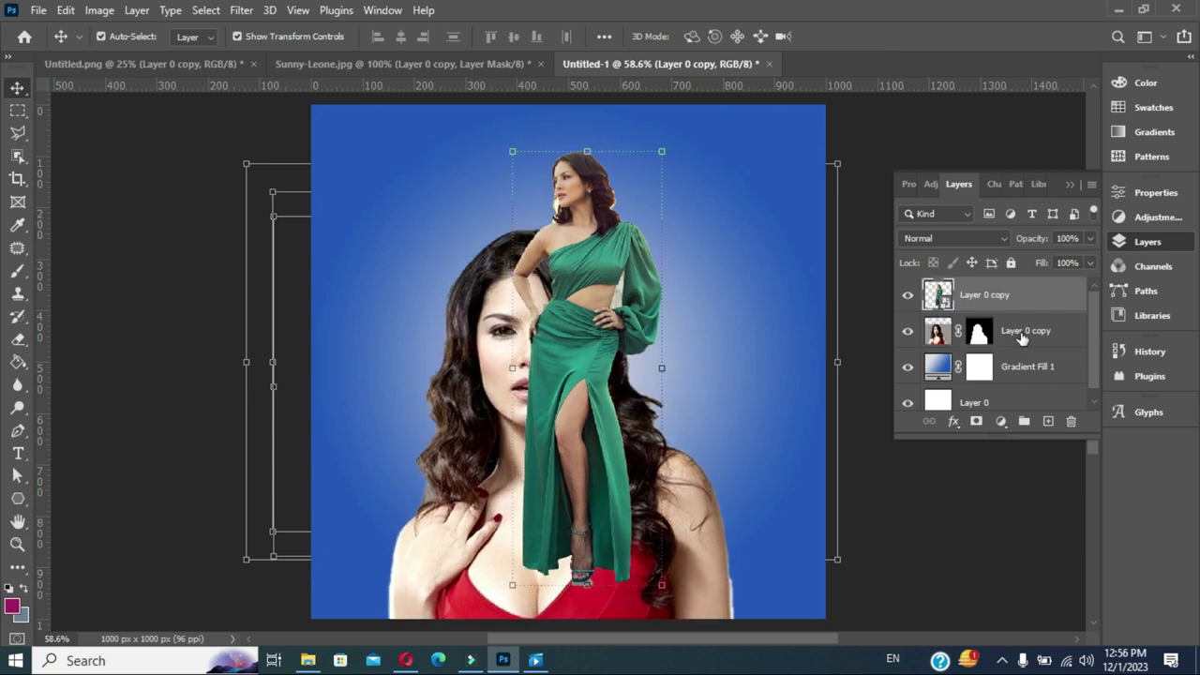
right_click(1022, 338)
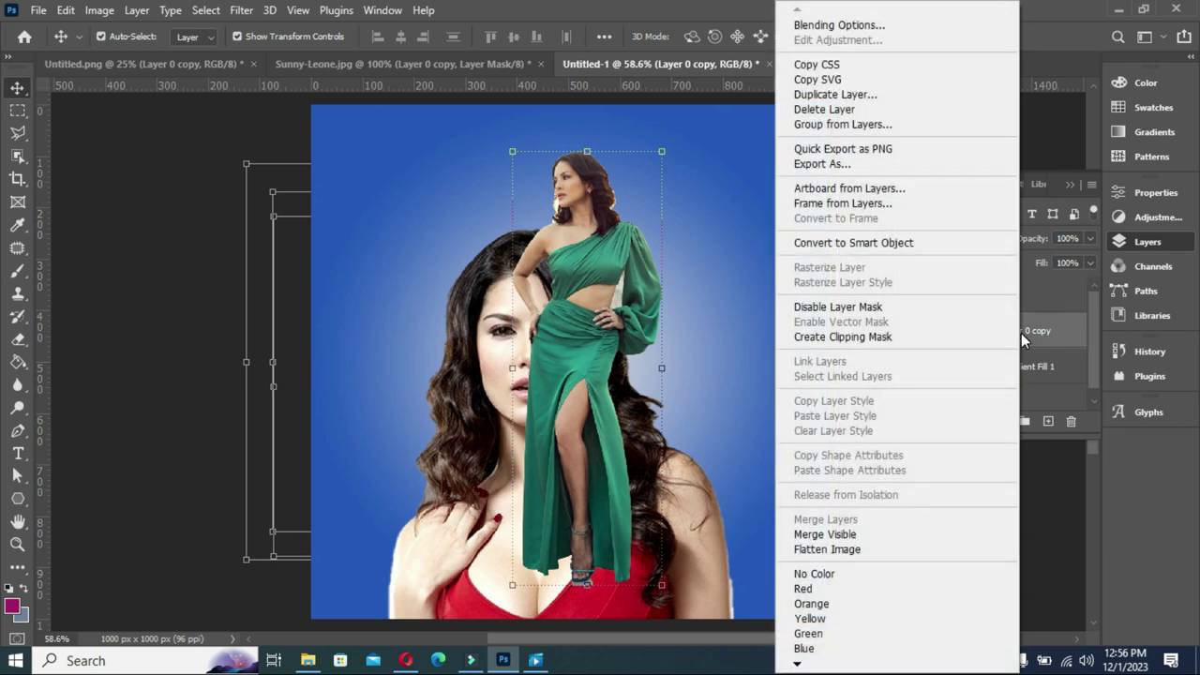
click(902, 243)
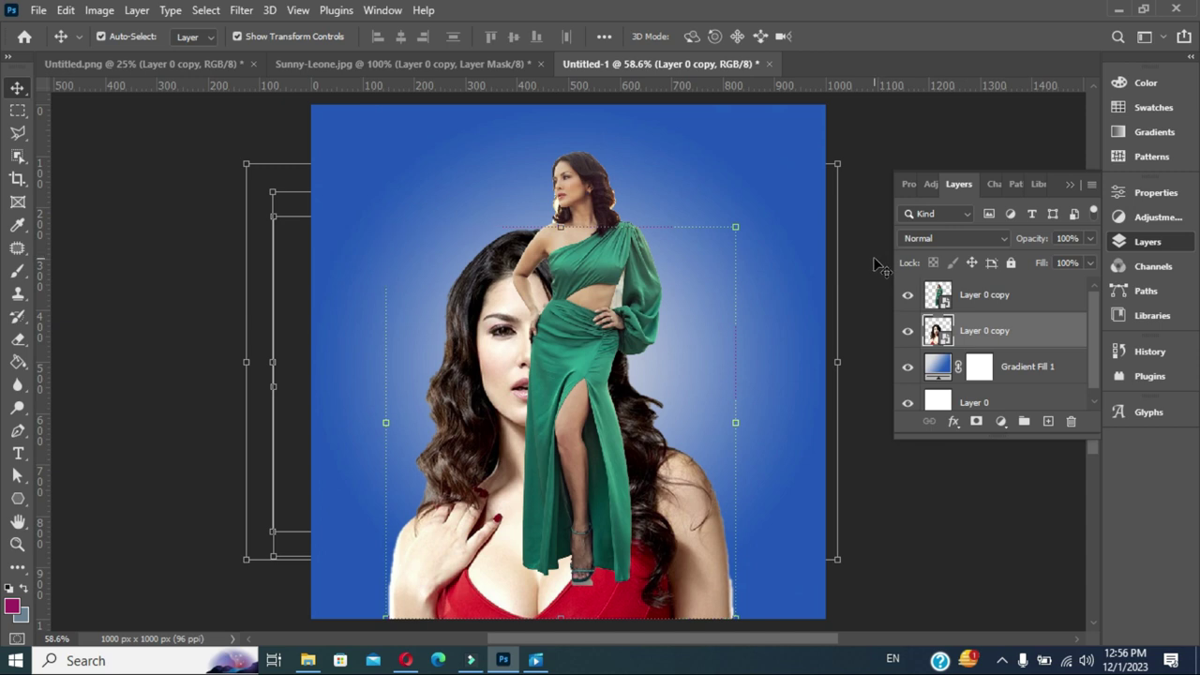
click(874, 260)
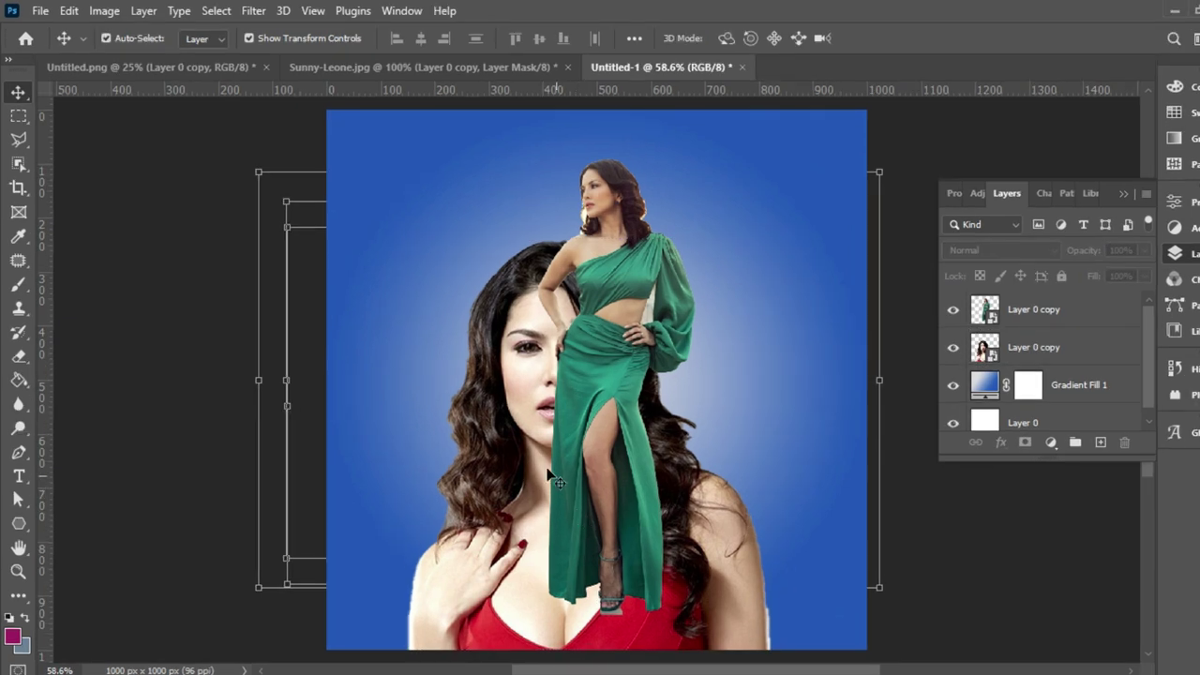
mouse_move(527, 430)
mouse_down()
mouse_move(521, 379)
mouse_move(527, 398)
mouse_up()
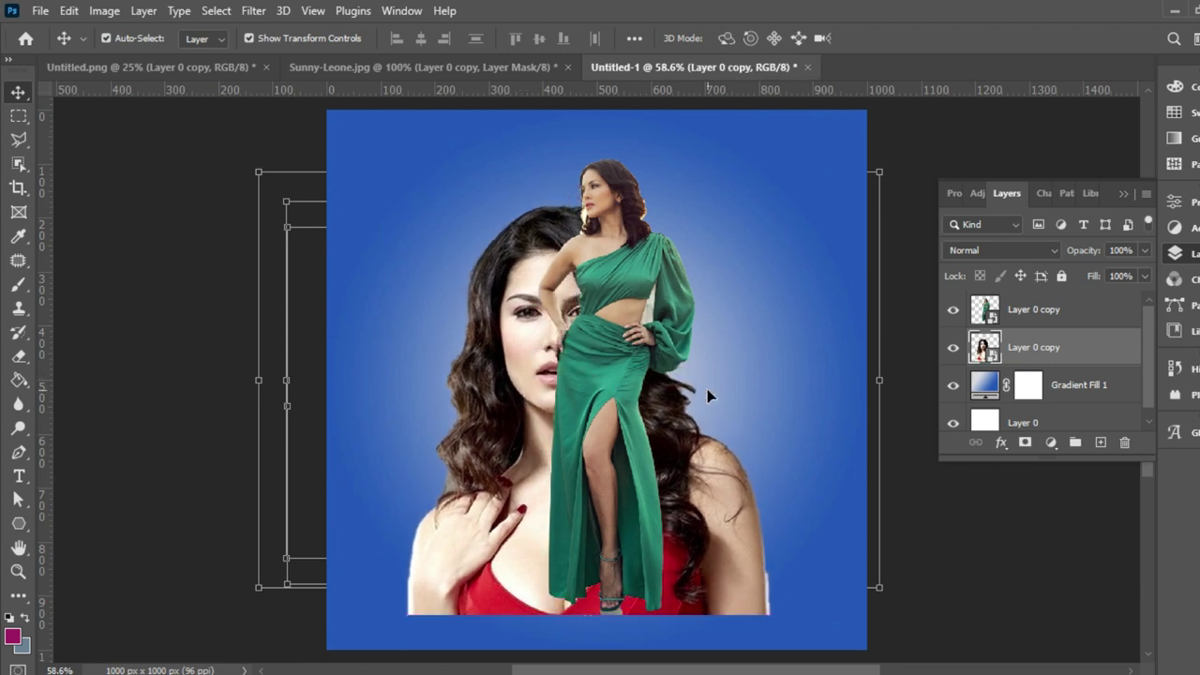
Add a layer mask to the portrait and set up the Brush tool with black foreground
click(1026, 444)
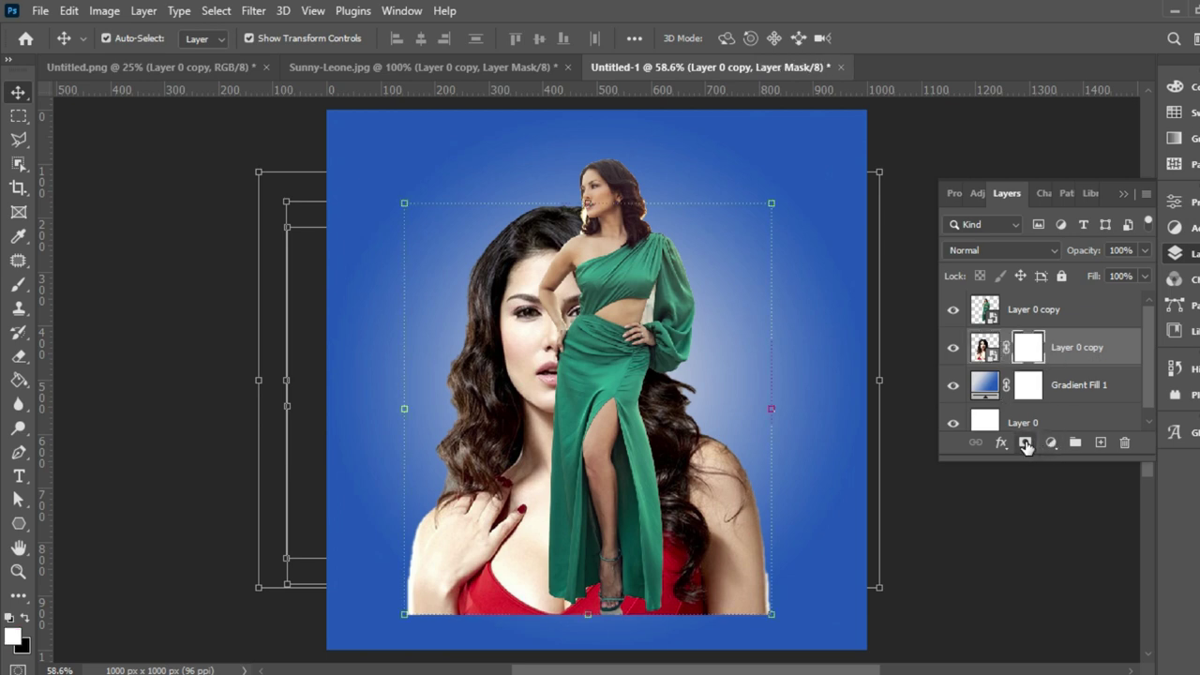
click(20, 286)
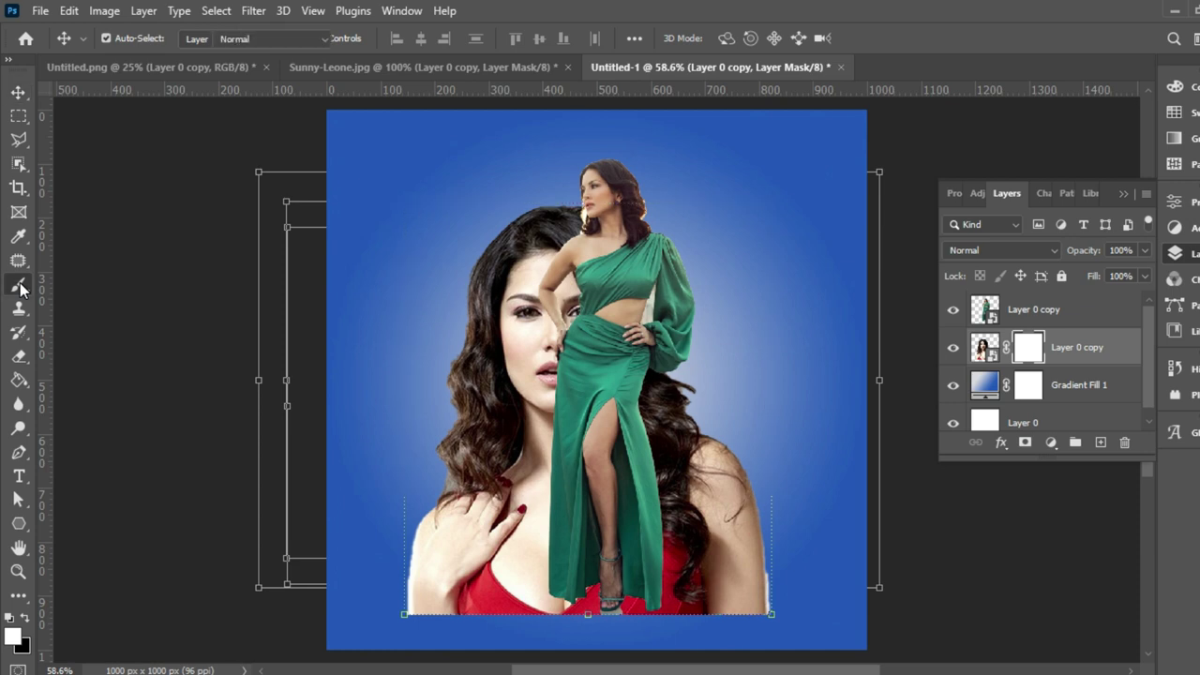
right_click(19, 286)
click(20, 286)
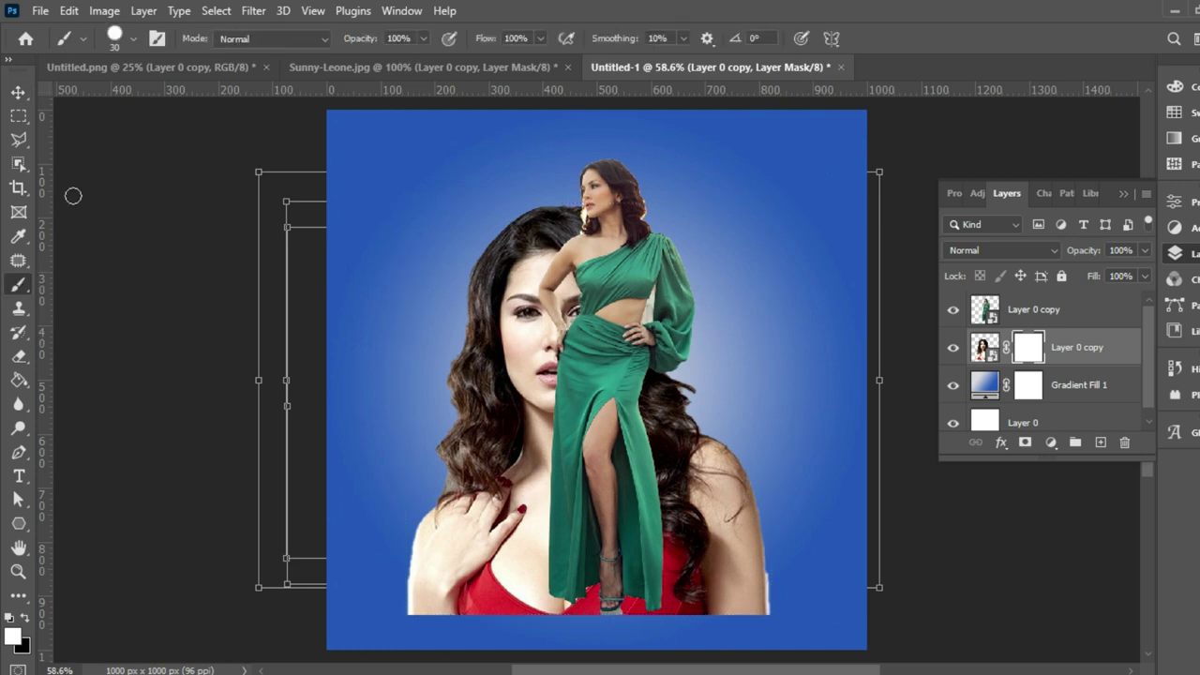
click(114, 36)
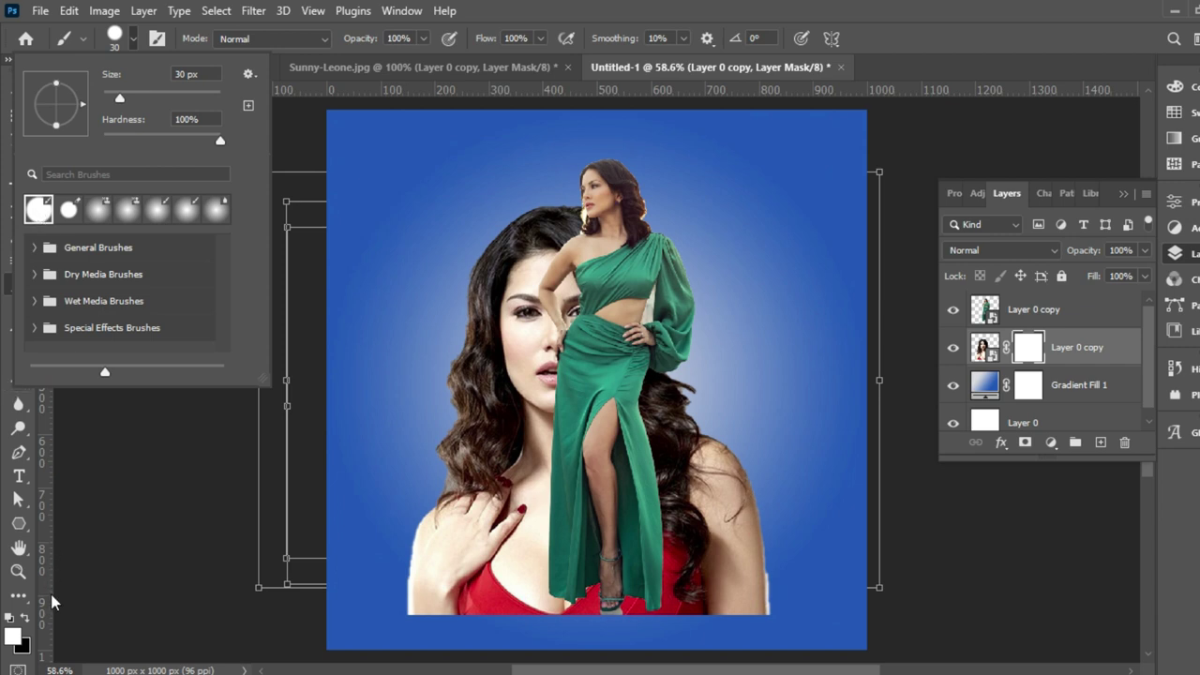
click(23, 621)
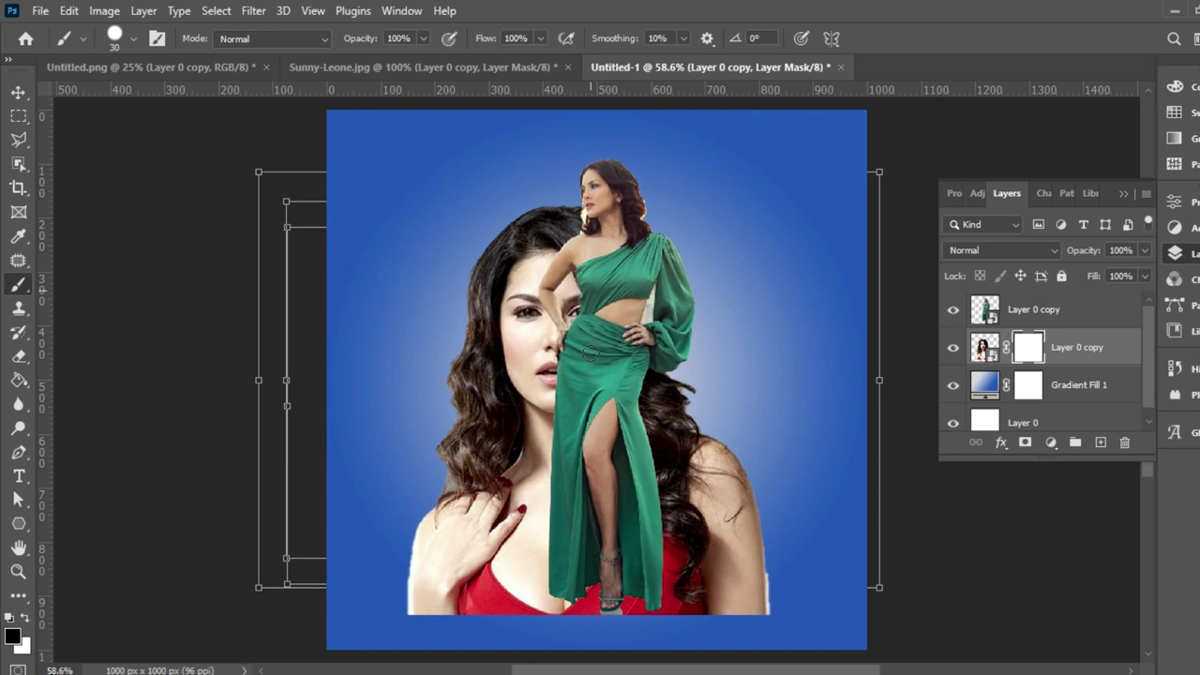
With a 400 px brush, mask out the portrait's chest, shoulders, hand and red top
drag(553, 530, 553, 595)
key(bracketright)
key(bracketright)
key(bracketright)
key(bracketright)
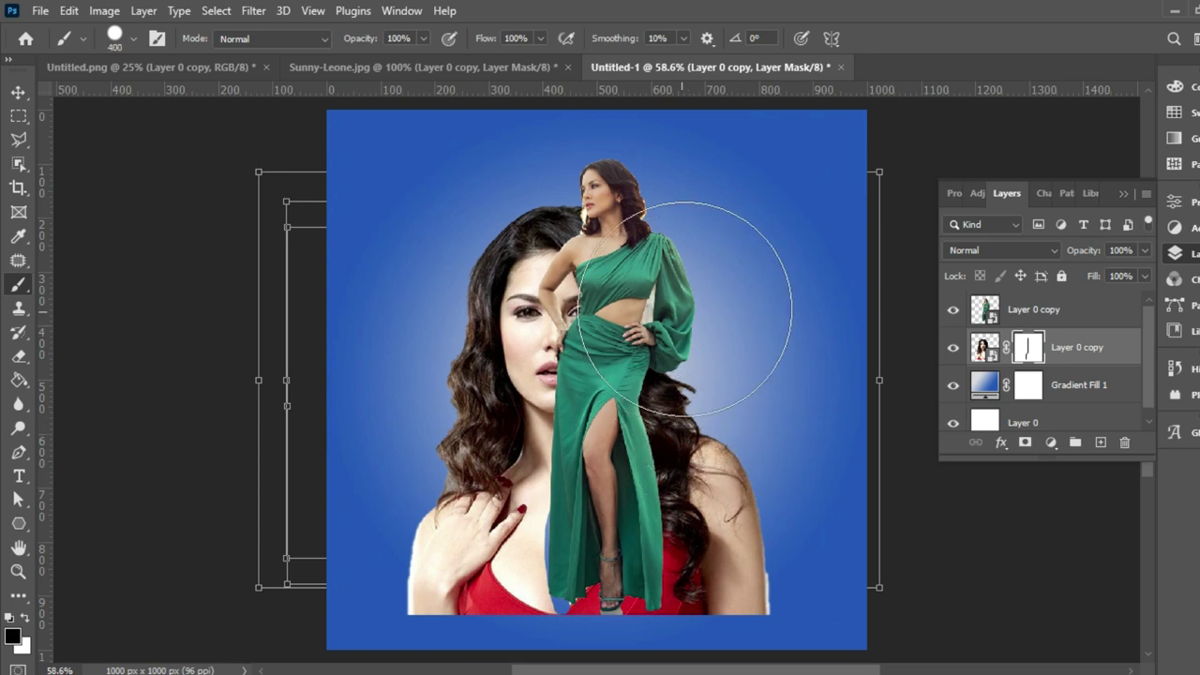
key(bracketright)
drag(714, 282, 768, 575)
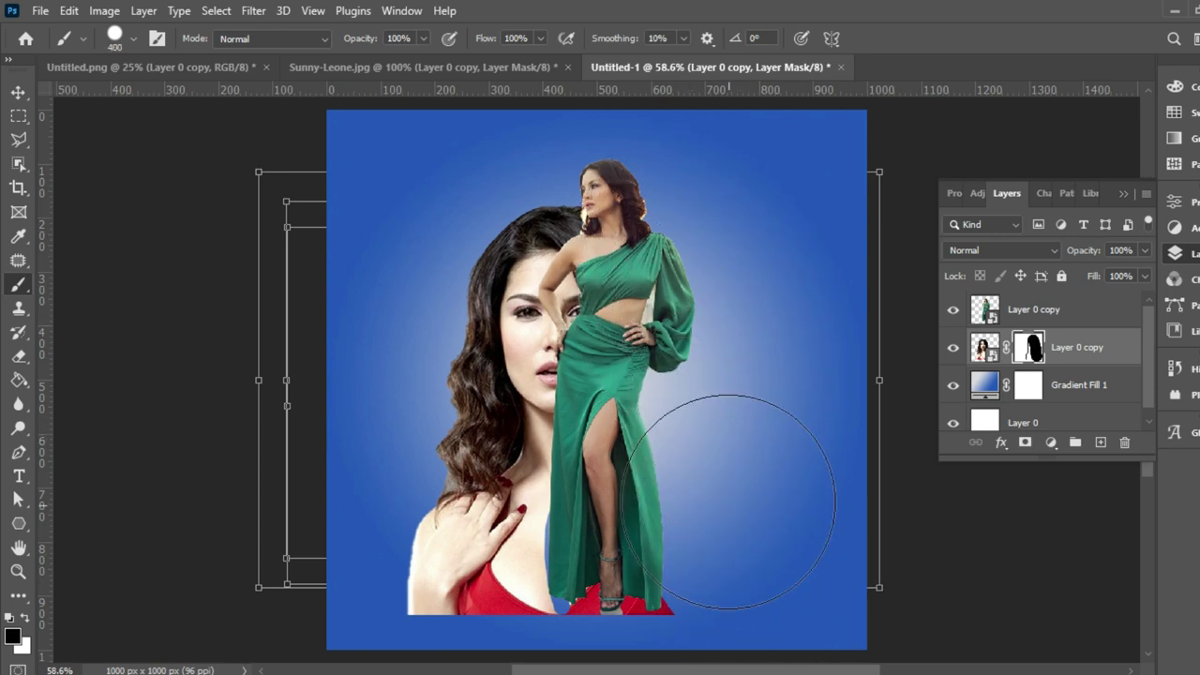
mouse_move(710, 522)
mouse_down()
mouse_move(705, 604)
mouse_move(708, 553)
mouse_move(670, 659)
mouse_up()
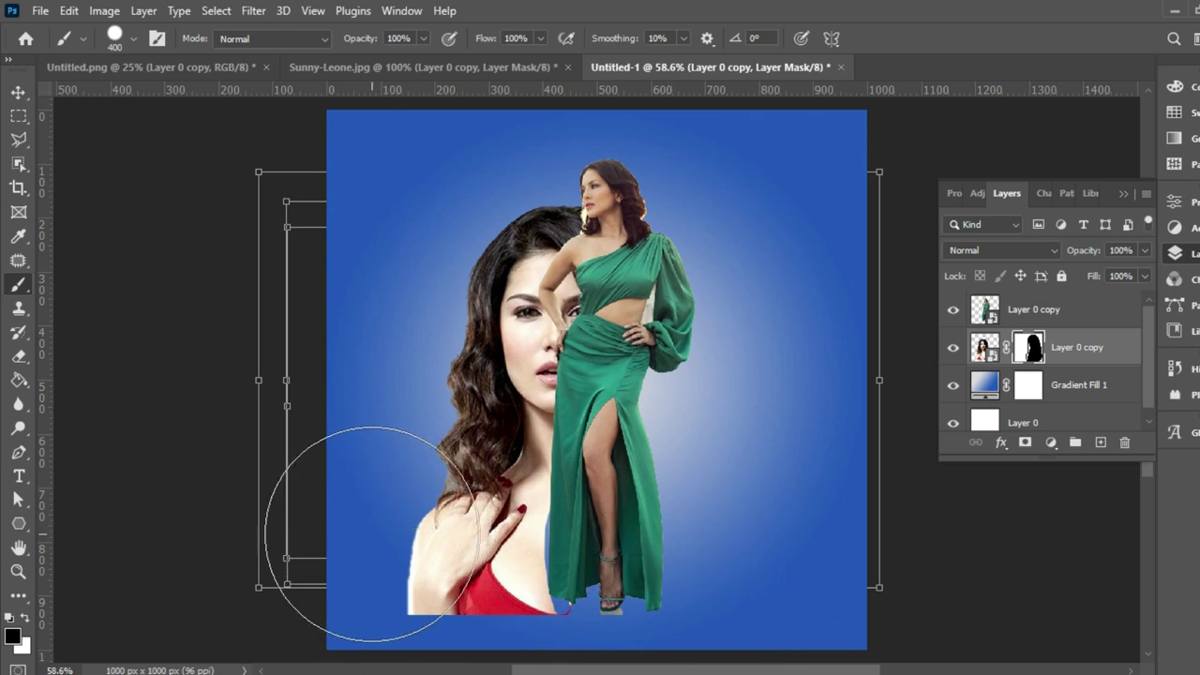
drag(386, 525, 462, 656)
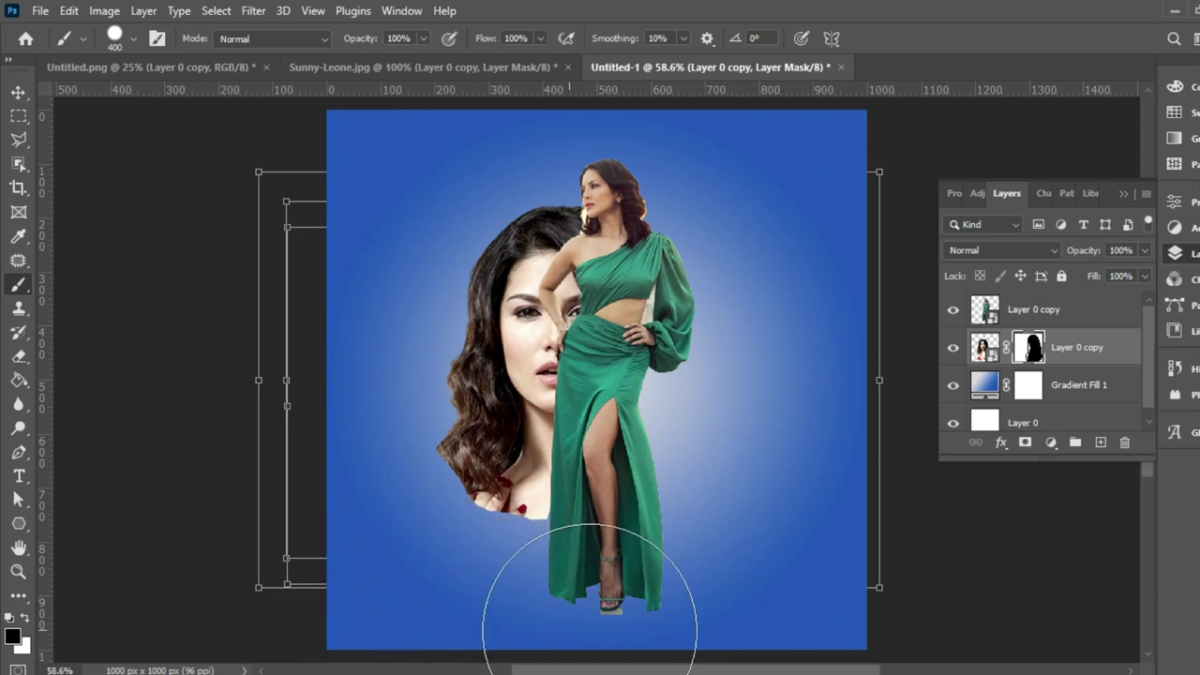
drag(525, 560, 389, 571)
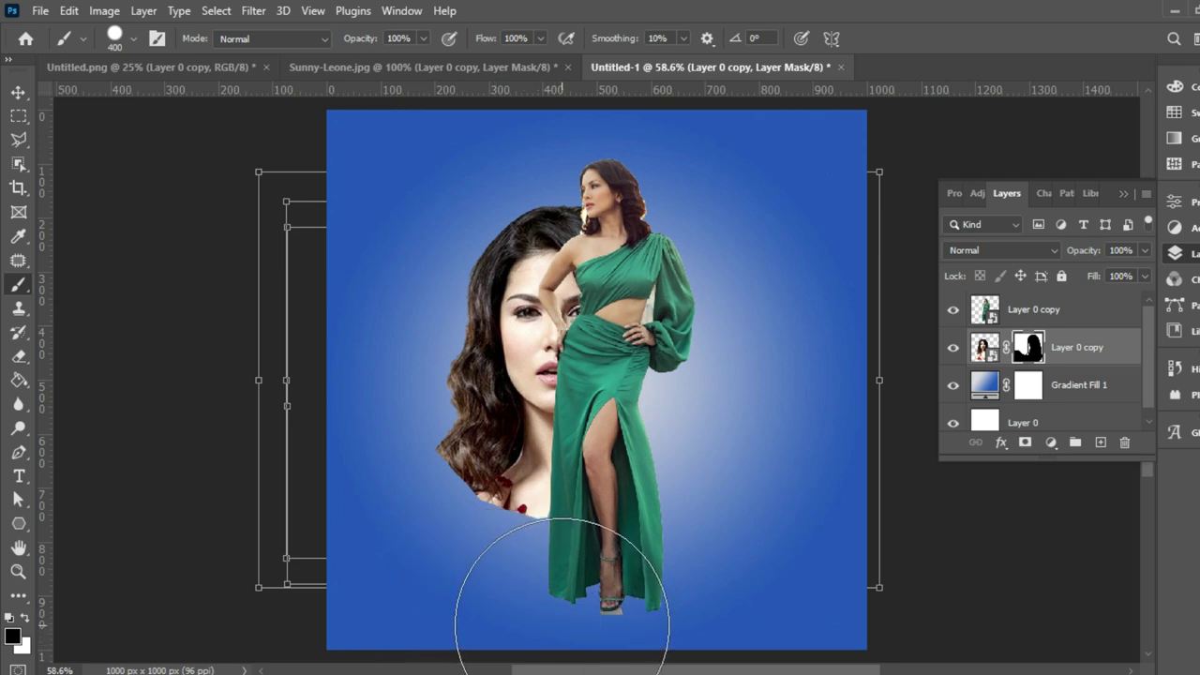
Nudge the portrait right about 16 px and make it greyscale with Black & White
click(17, 91)
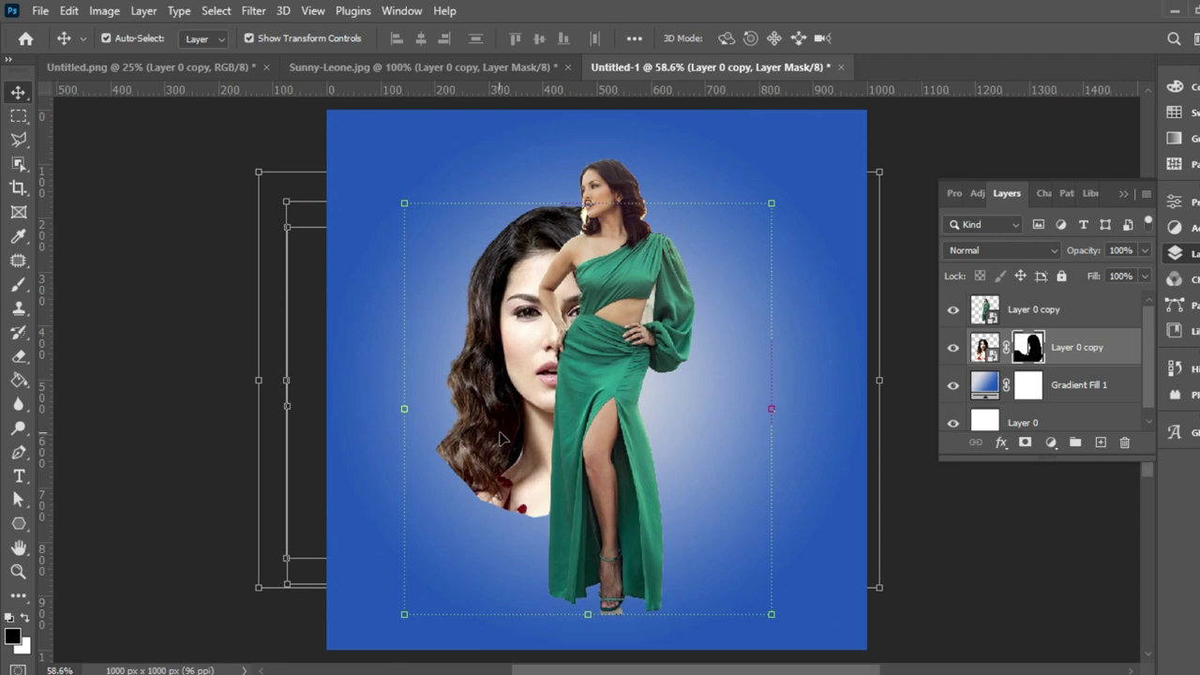
drag(501, 437, 504, 439)
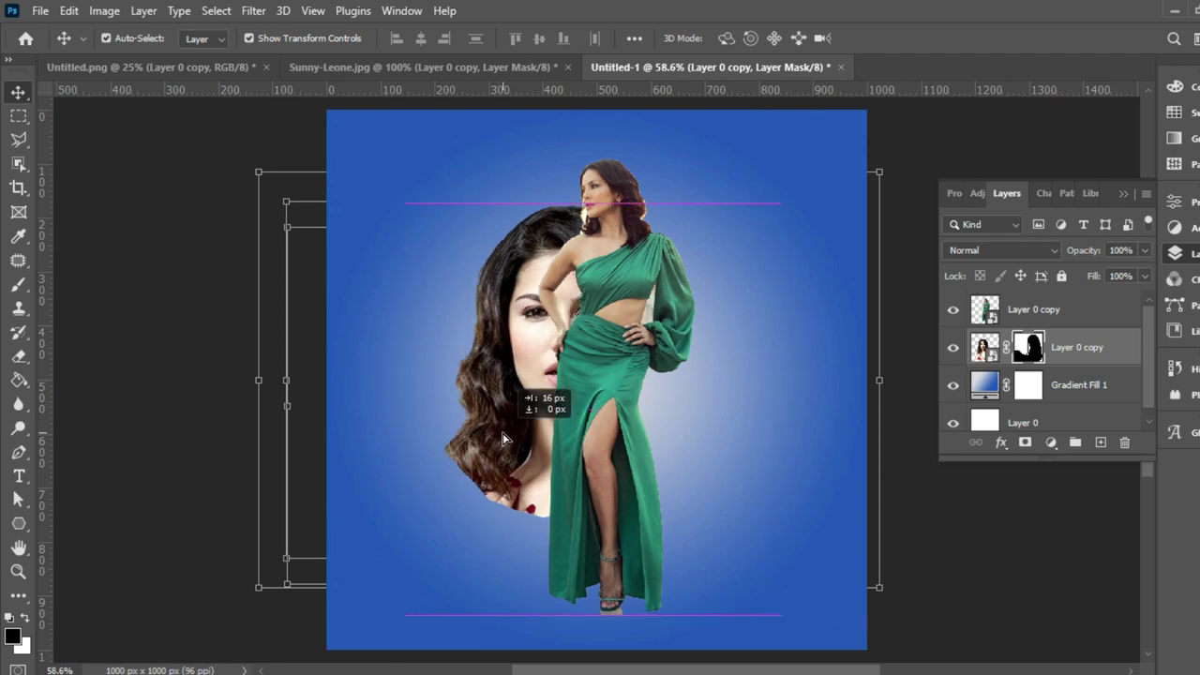
key(ctrl+alt+shift+b)
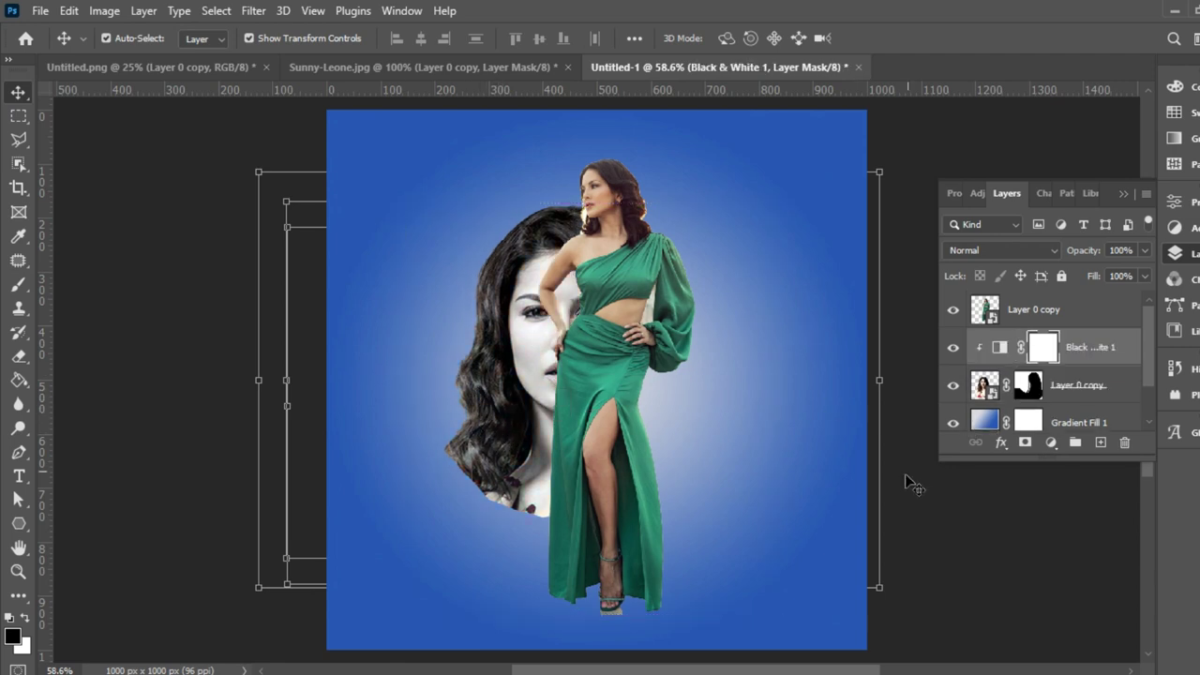
Add a clipped Levels adjustment with the midtone slider darkened to 0.71
click(1051, 443)
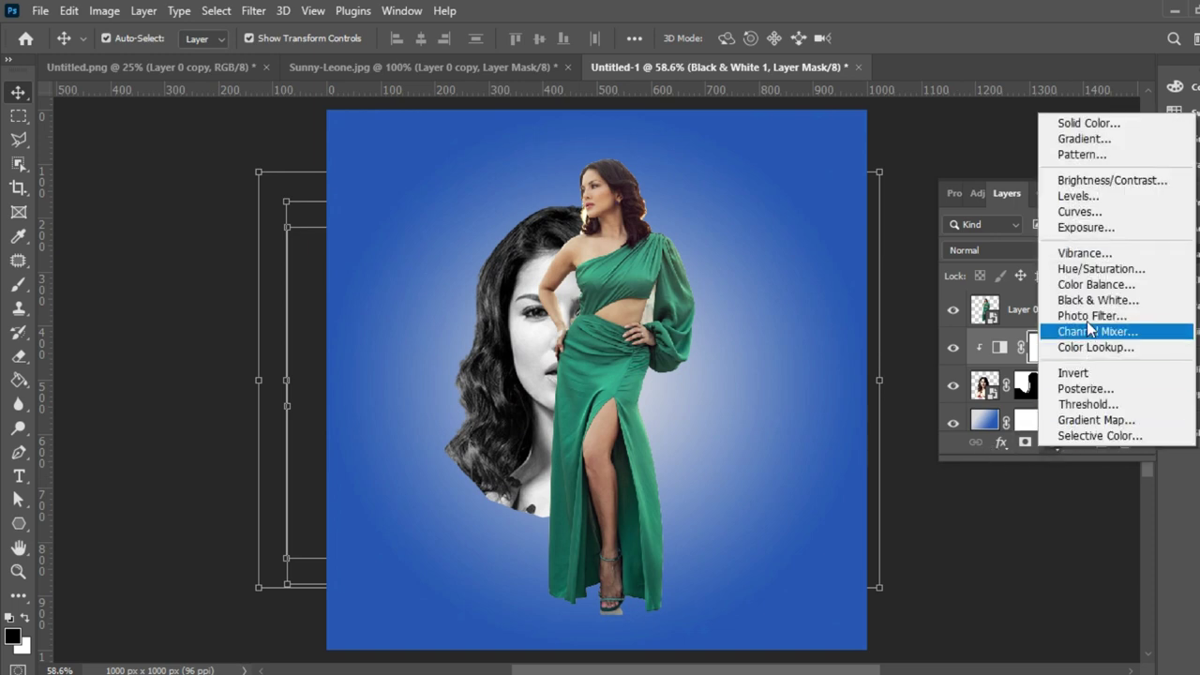
click(1096, 198)
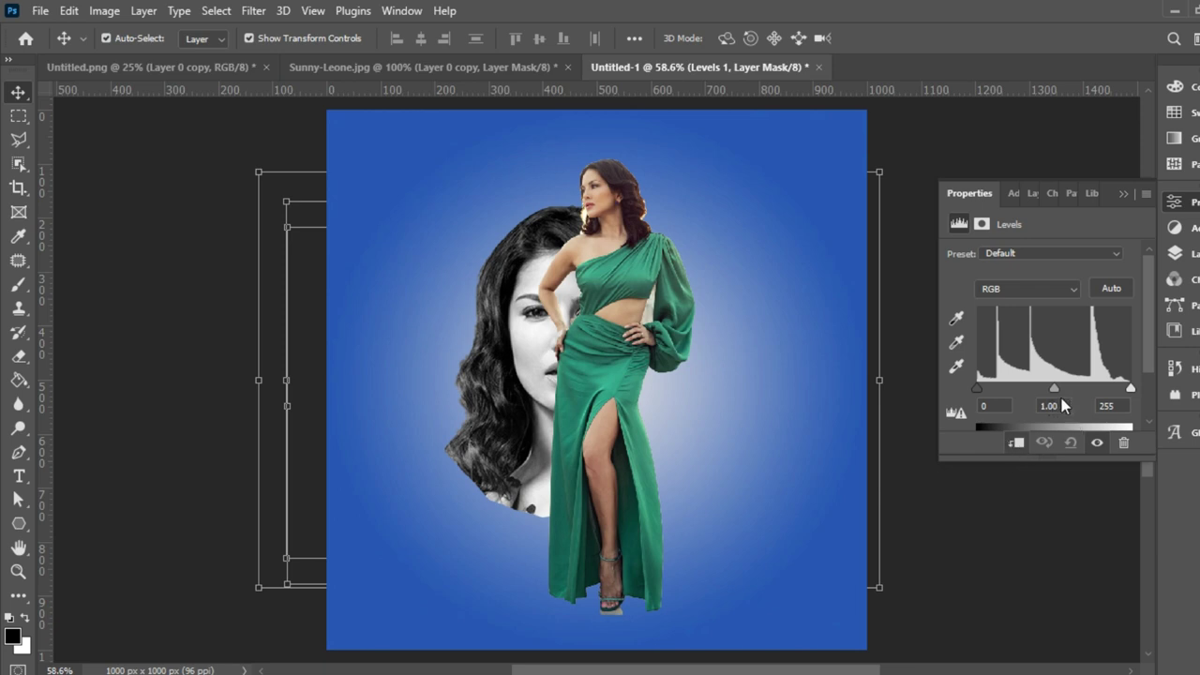
drag(1052, 389, 1063, 388)
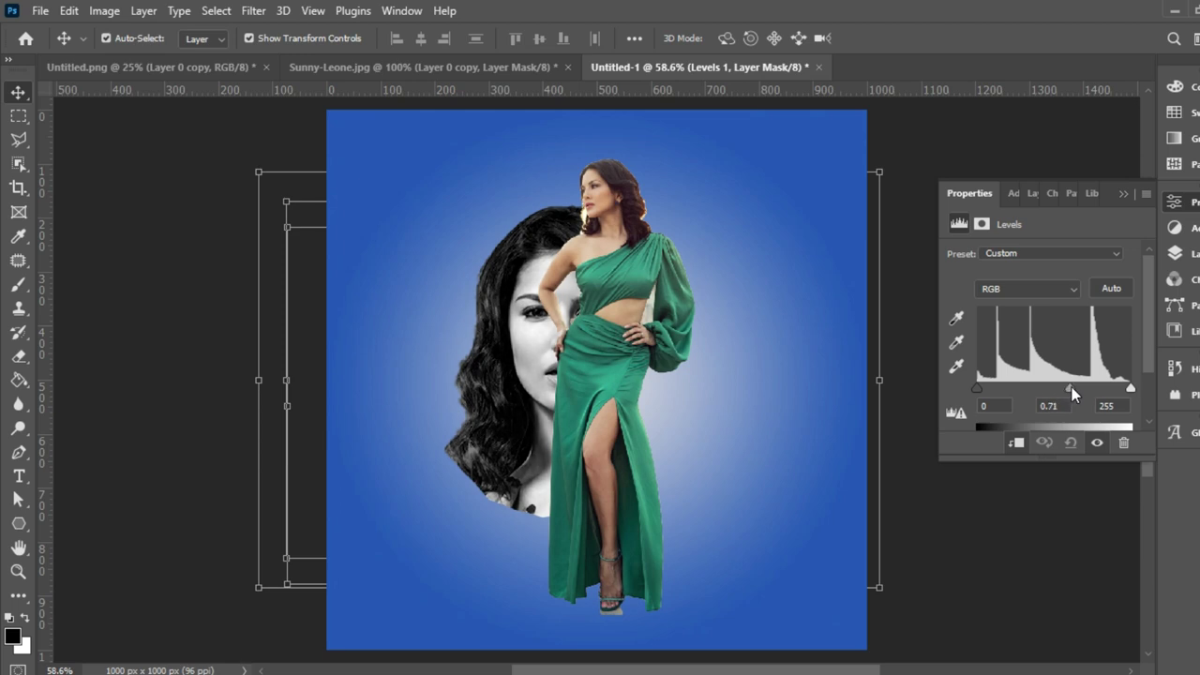
drag(1068, 388, 1071, 388)
click(1030, 197)
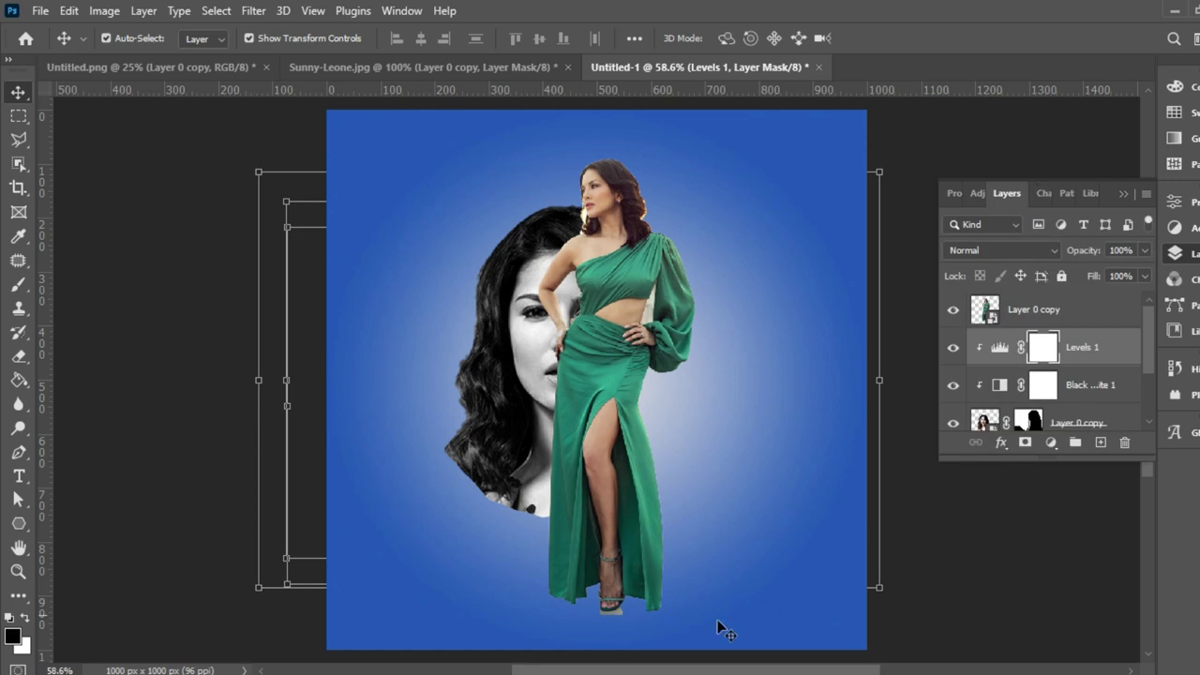
click(1050, 443)
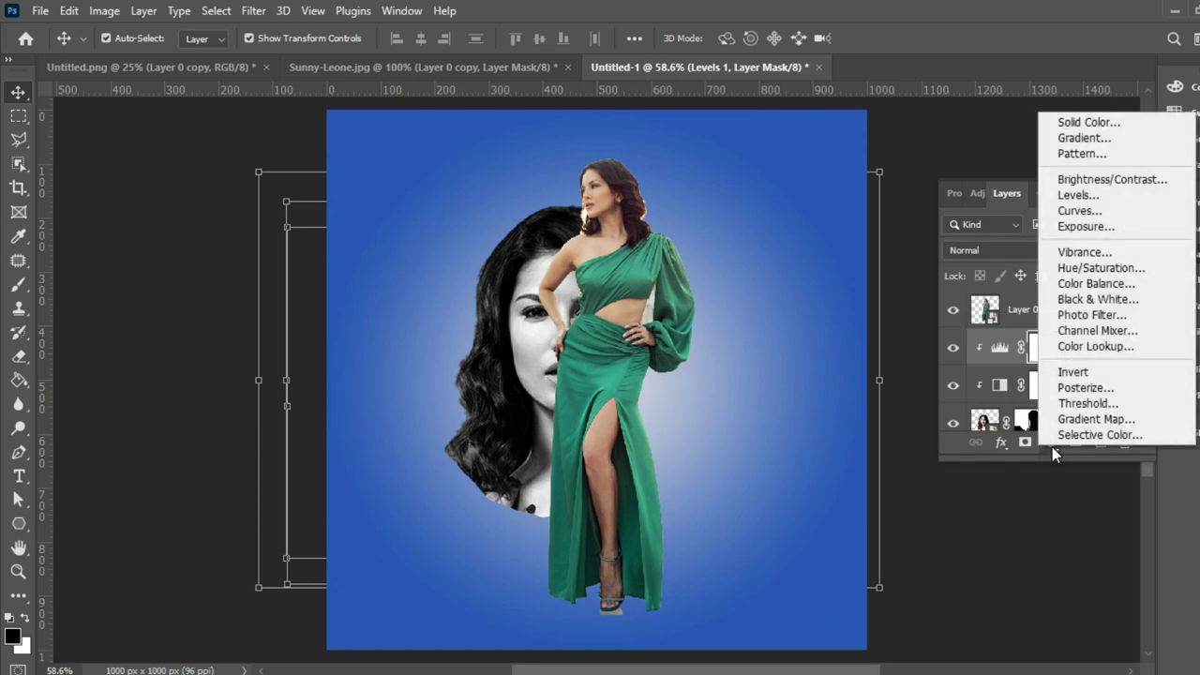
Add a Solid Color fill sampled from the dress and lightened to teal 4bb59f
click(1099, 124)
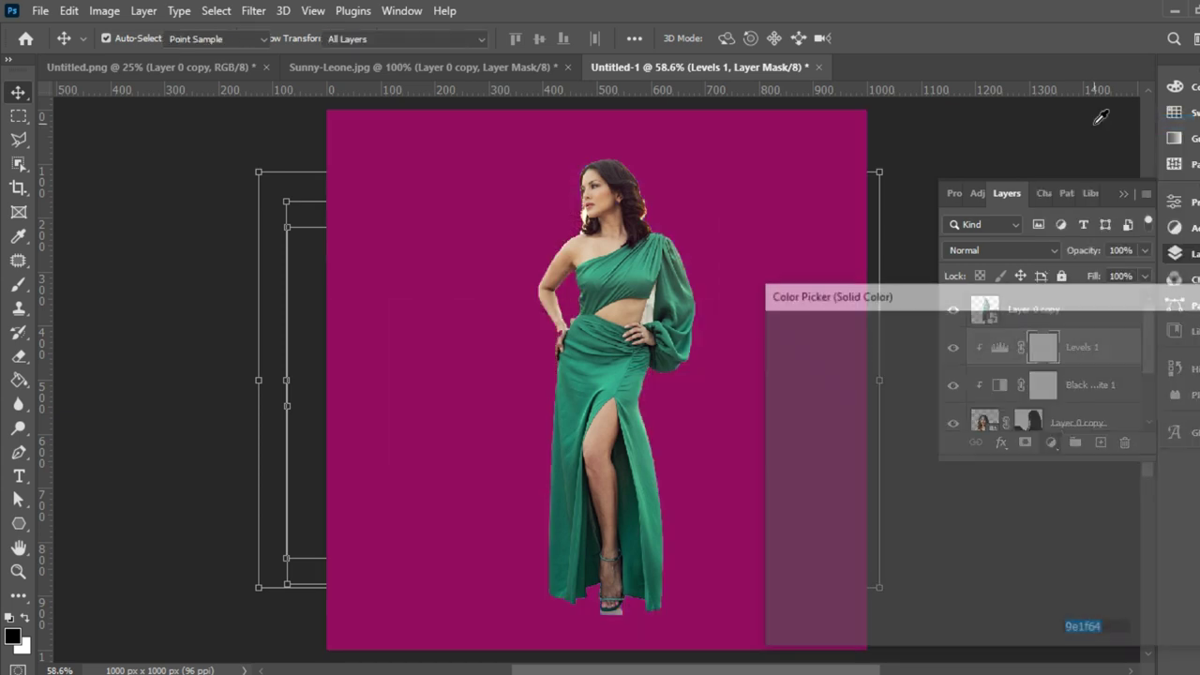
click(637, 278)
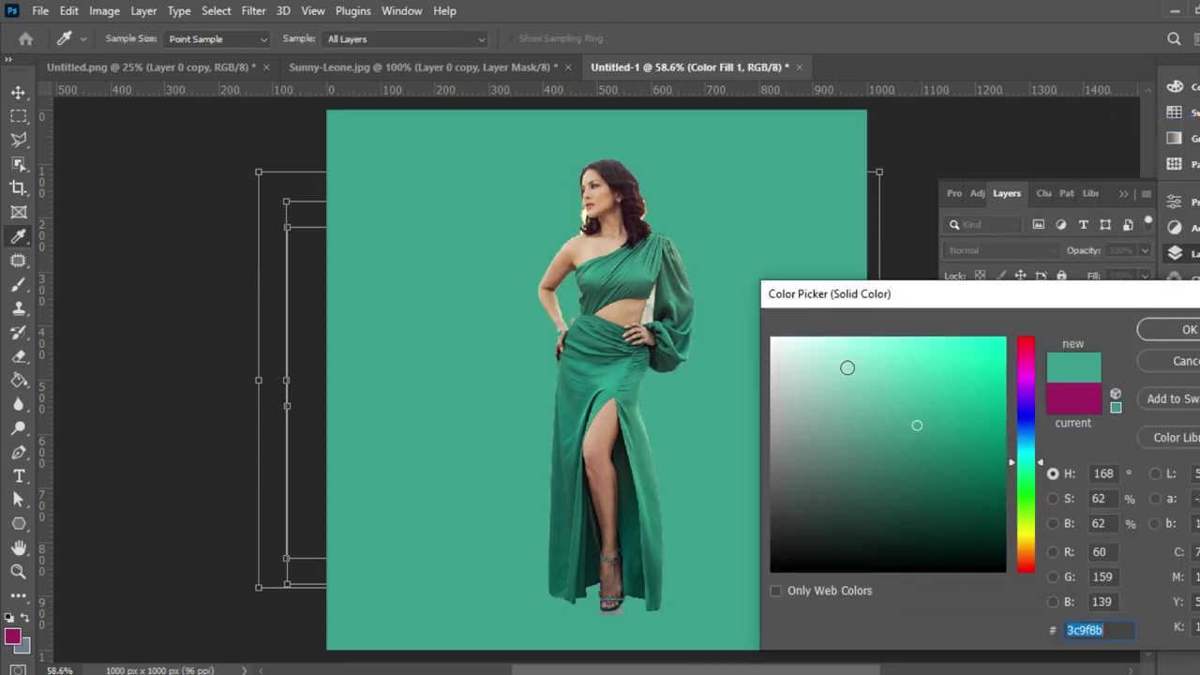
mouse_move(931, 423)
mouse_down()
mouse_move(937, 410)
mouse_move(910, 404)
mouse_up()
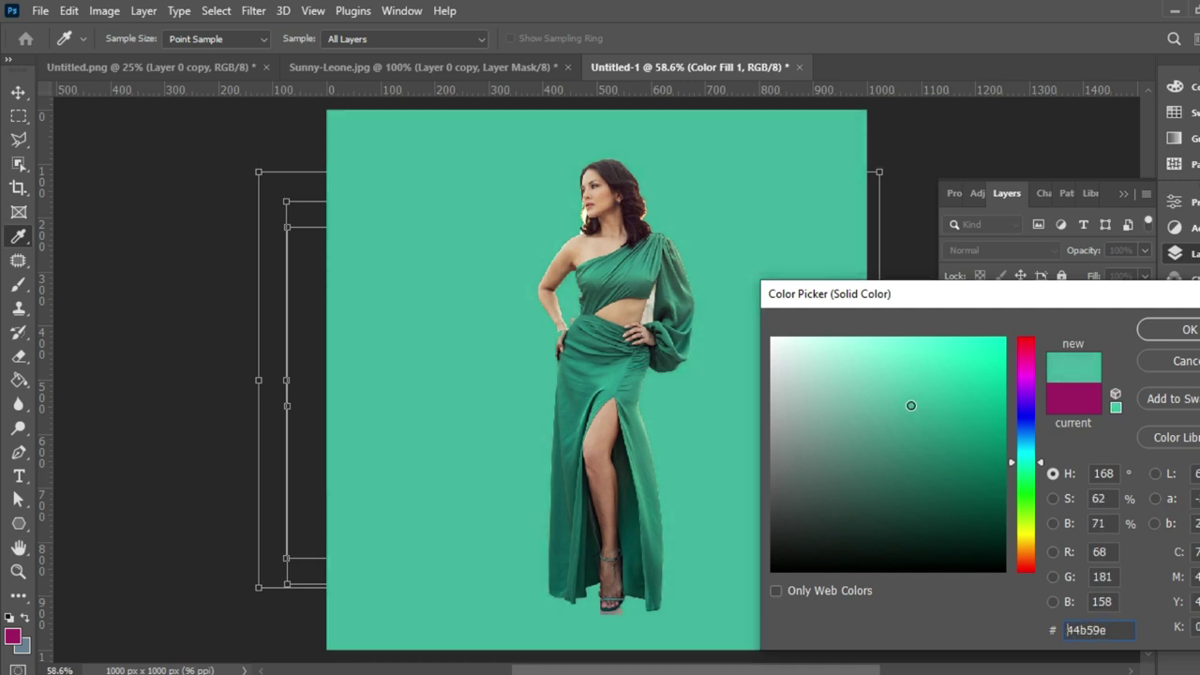
click(1167, 329)
Clip the Color Fill 1 layer to the portrait face
right_click(1091, 352)
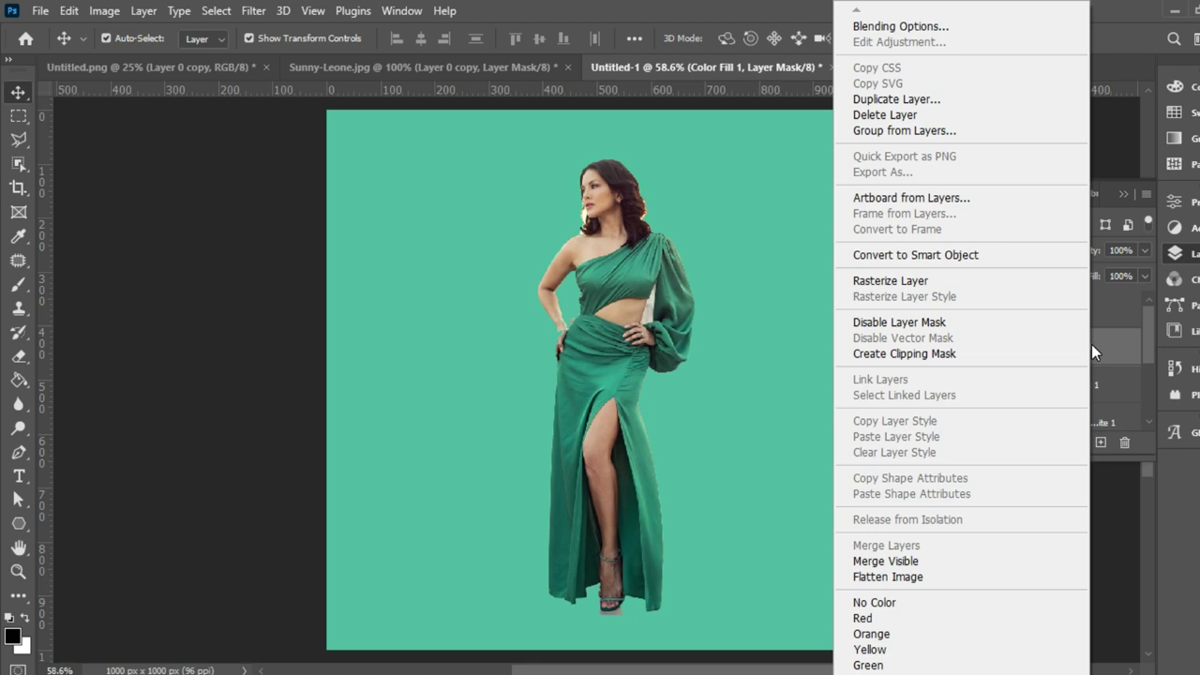
click(955, 355)
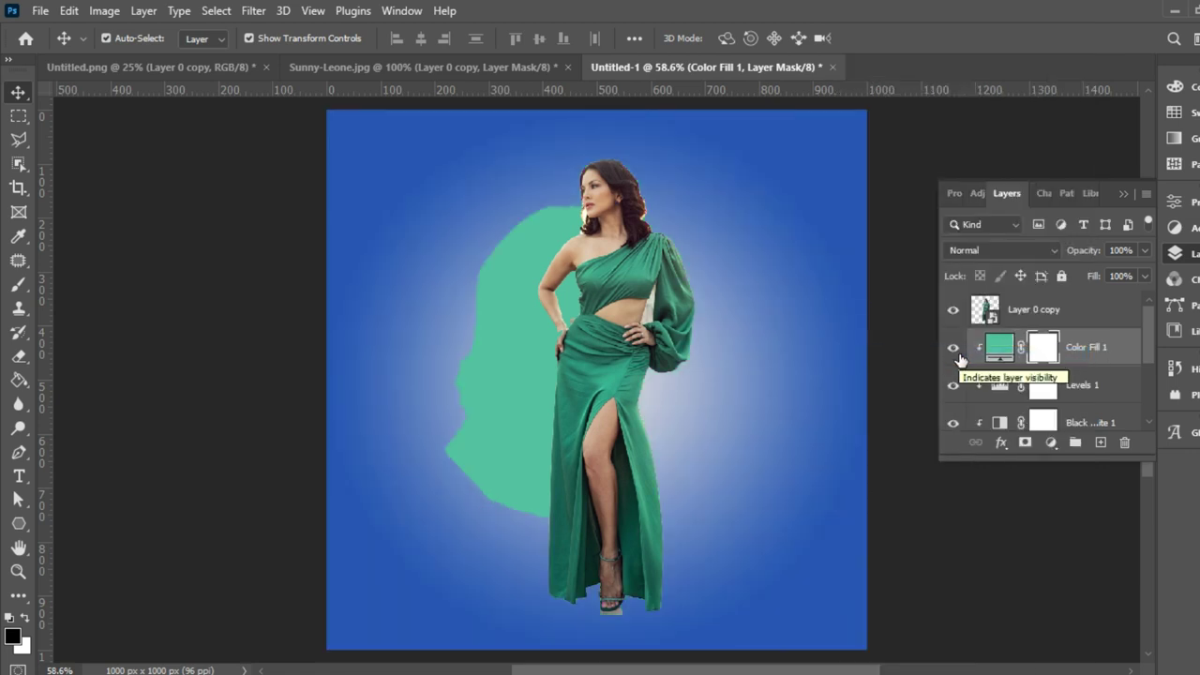
right_click(1099, 350)
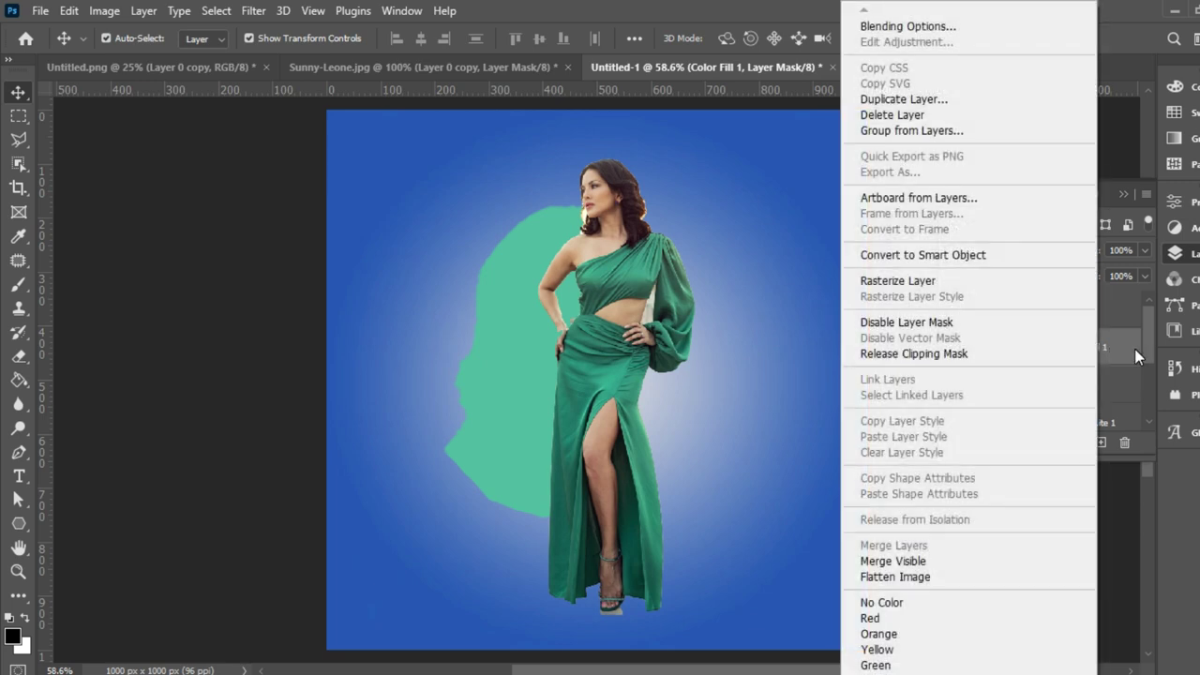
click(1134, 350)
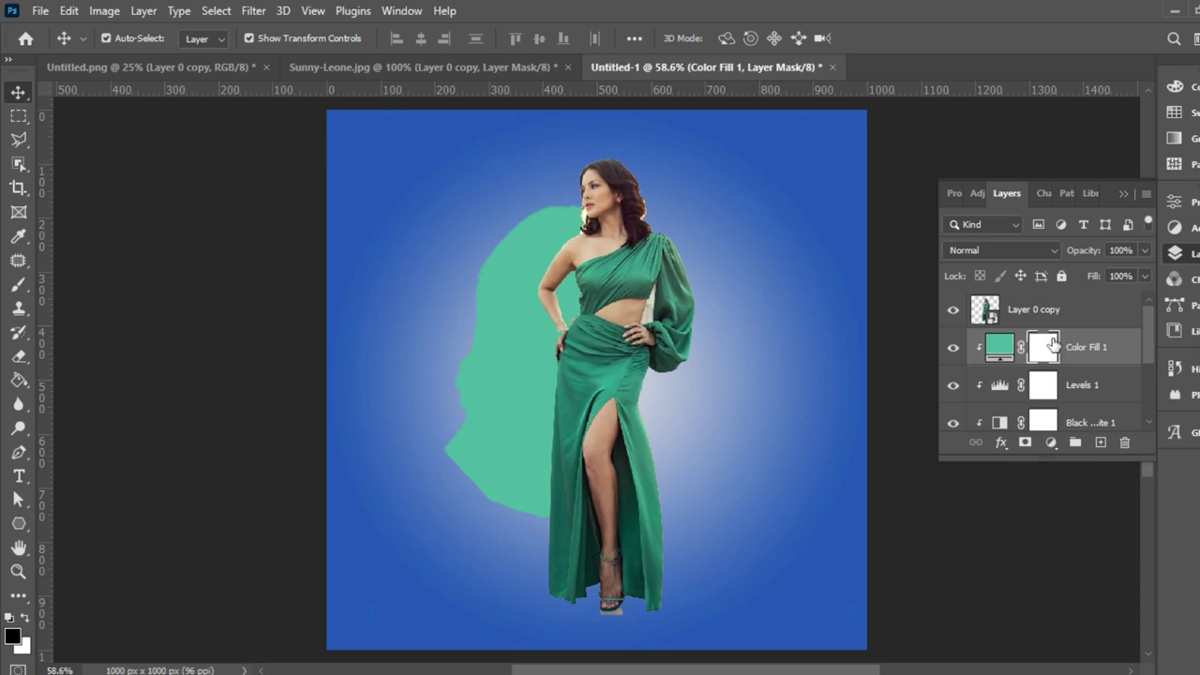
click(984, 248)
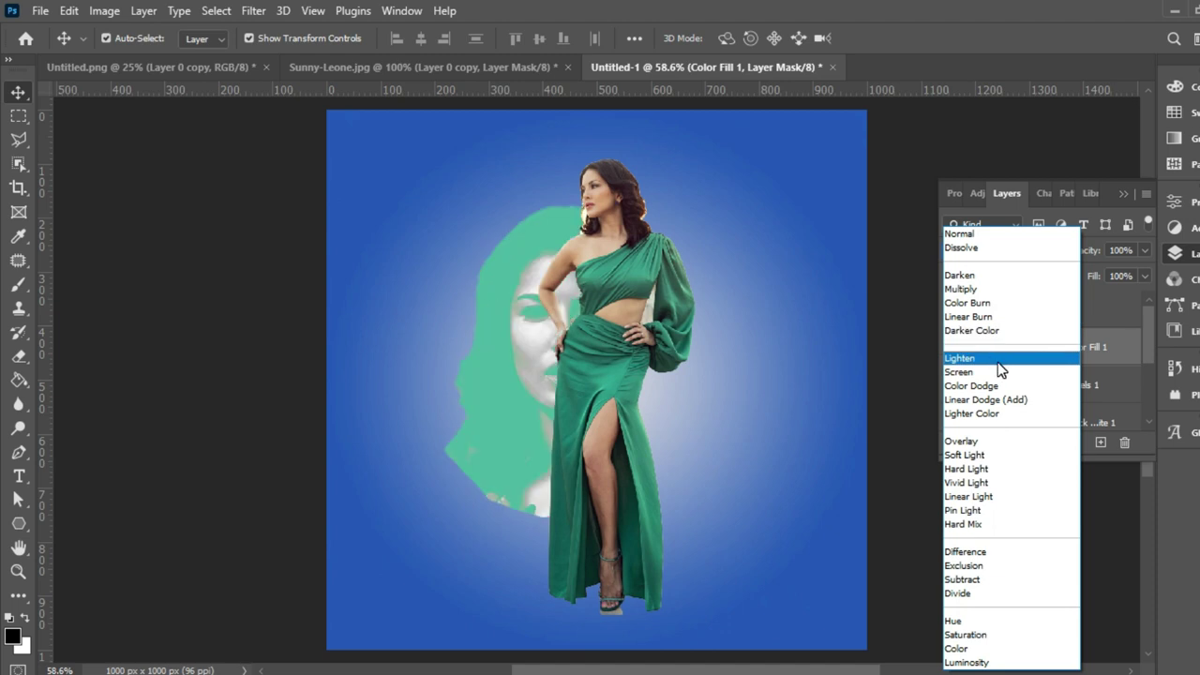
Blend Color Fill 1 in Color Dodge and invert its mask to black, hiding the teal tint
click(1002, 390)
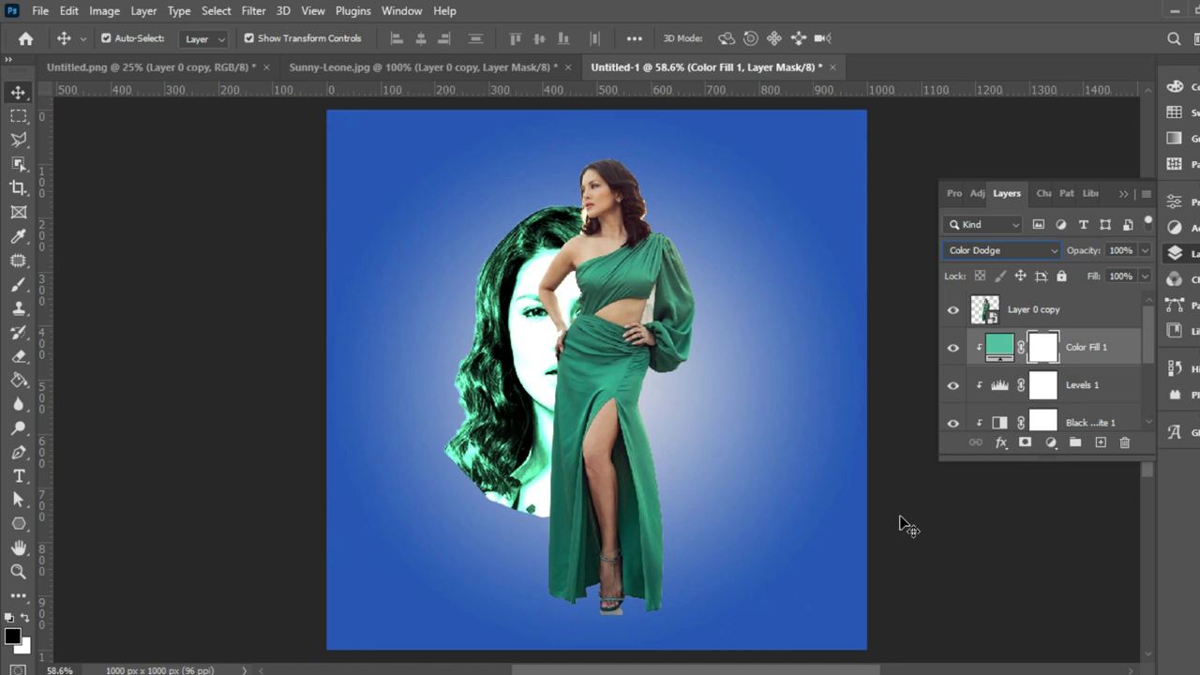
key(ctrl+1)
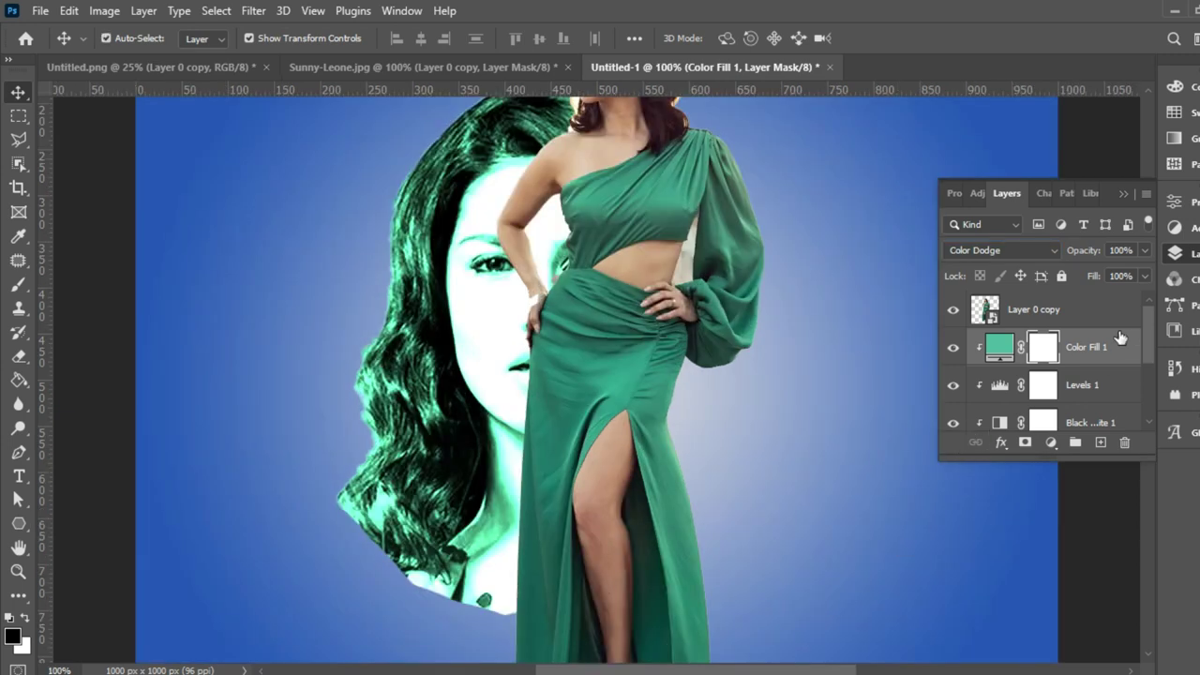
drag(1046, 352, 1047, 353)
key(ctrl+i)
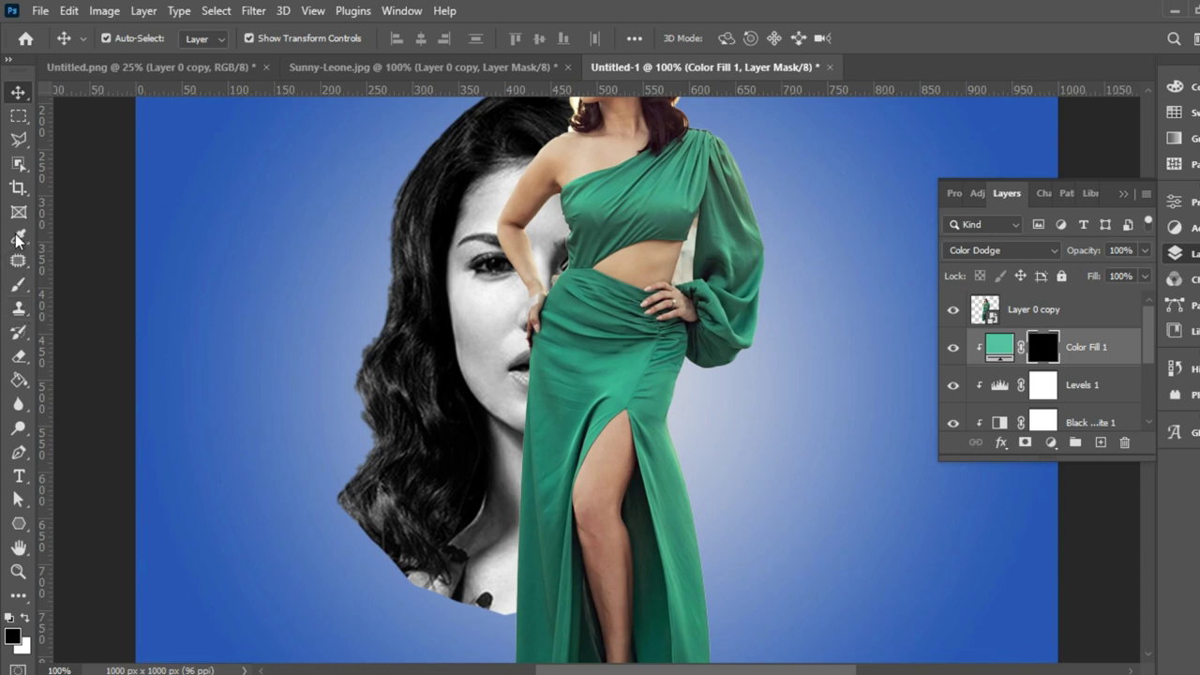
key(b)
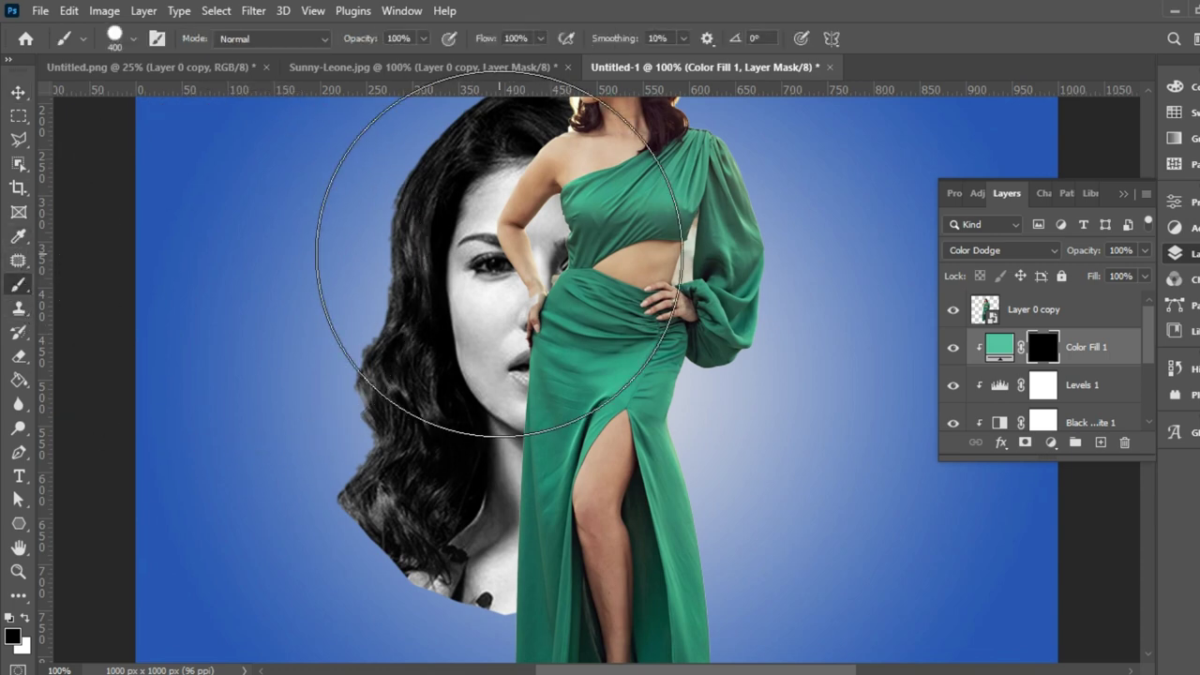
Paint white over the iris on the Color Fill 1 mask with a 15 px brush, turning the eye teal-green
key(bracketleft)
key(bracketleft)
key(bracketleft)
key(bracketleft)
key(bracketleft)
key(bracketleft)
key(bracketleft)
key(bracketleft)
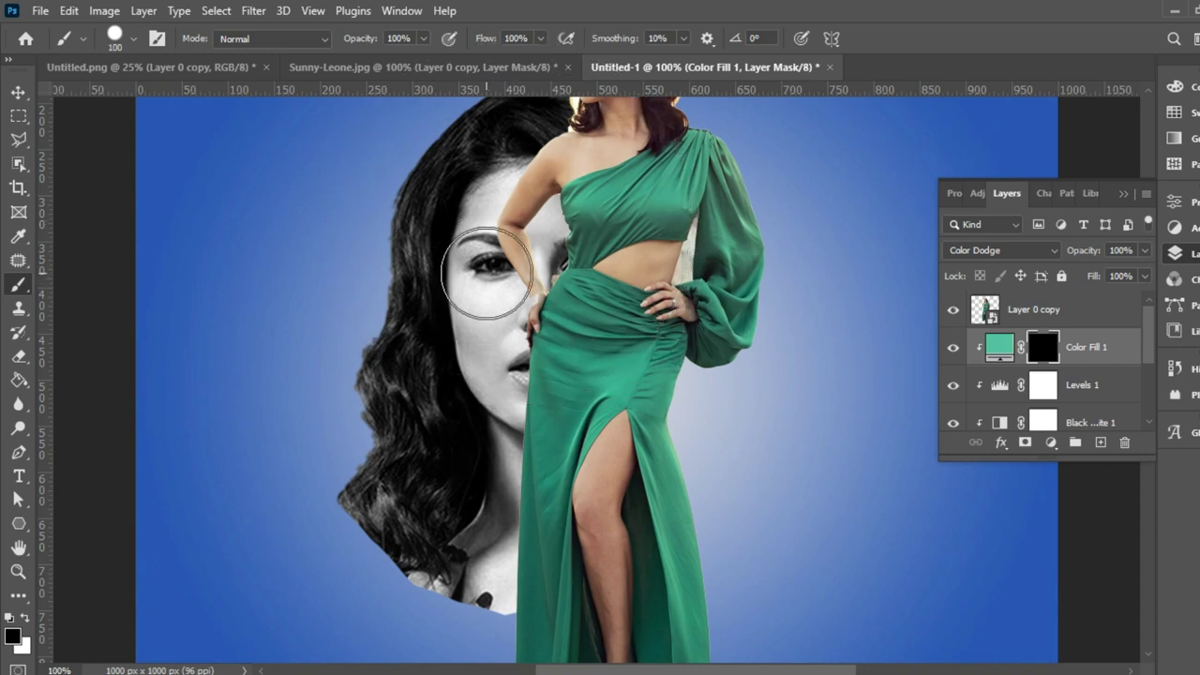
key(bracketleft)
key(bracketleft)
key(bracketleft)
key(bracketleft)
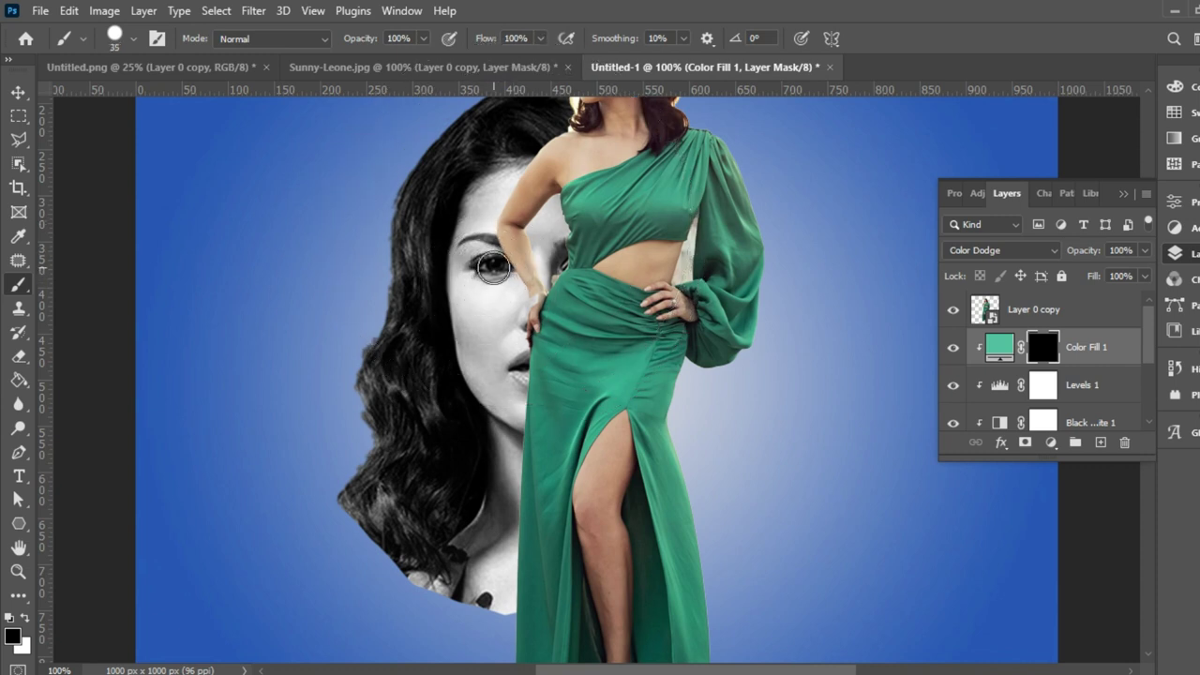
key(bracketleft)
key(bracketleft)
click(25, 619)
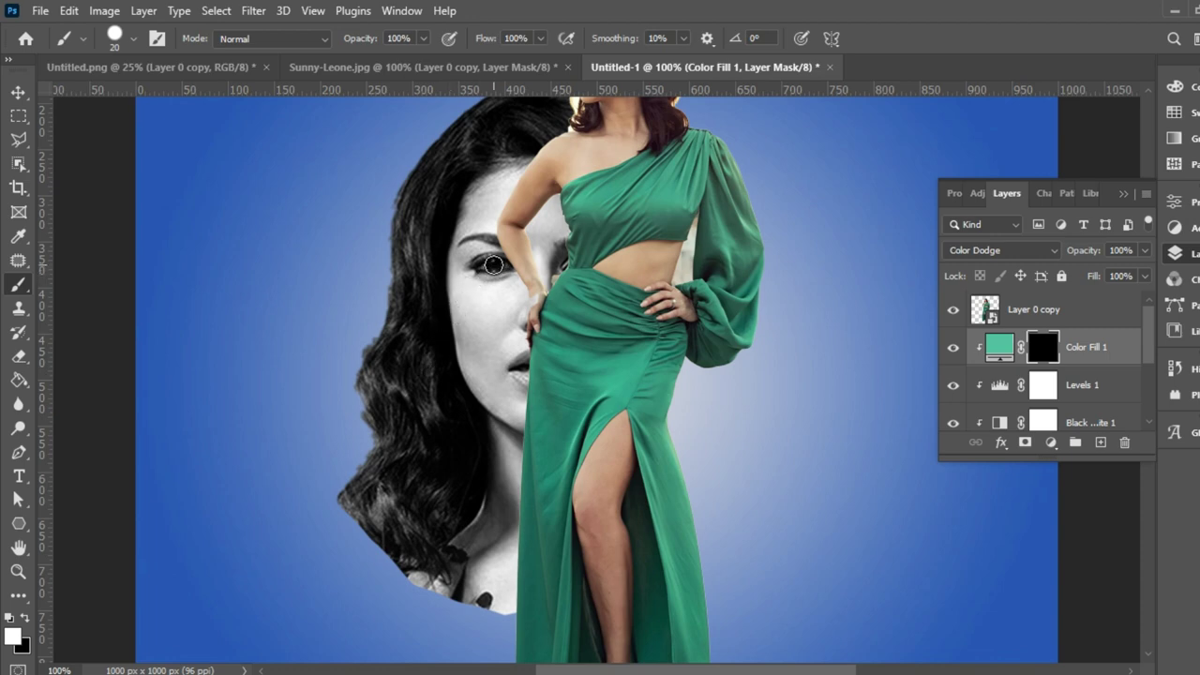
key(ctrl+plus)
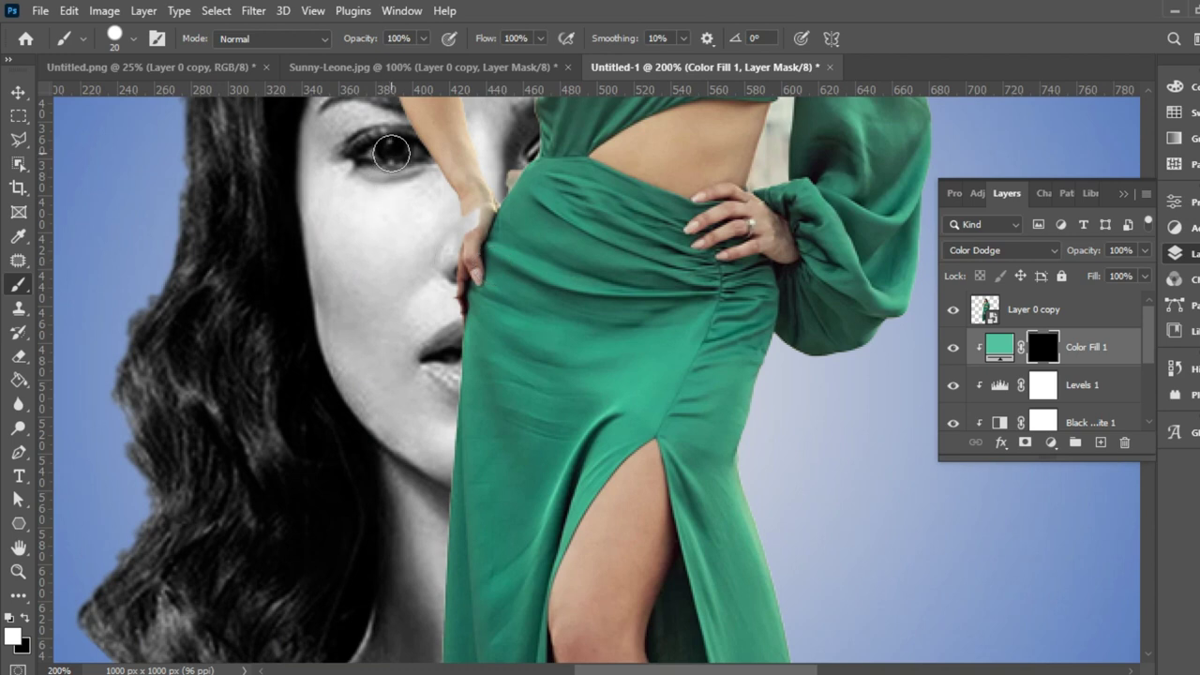
key(bracketleft)
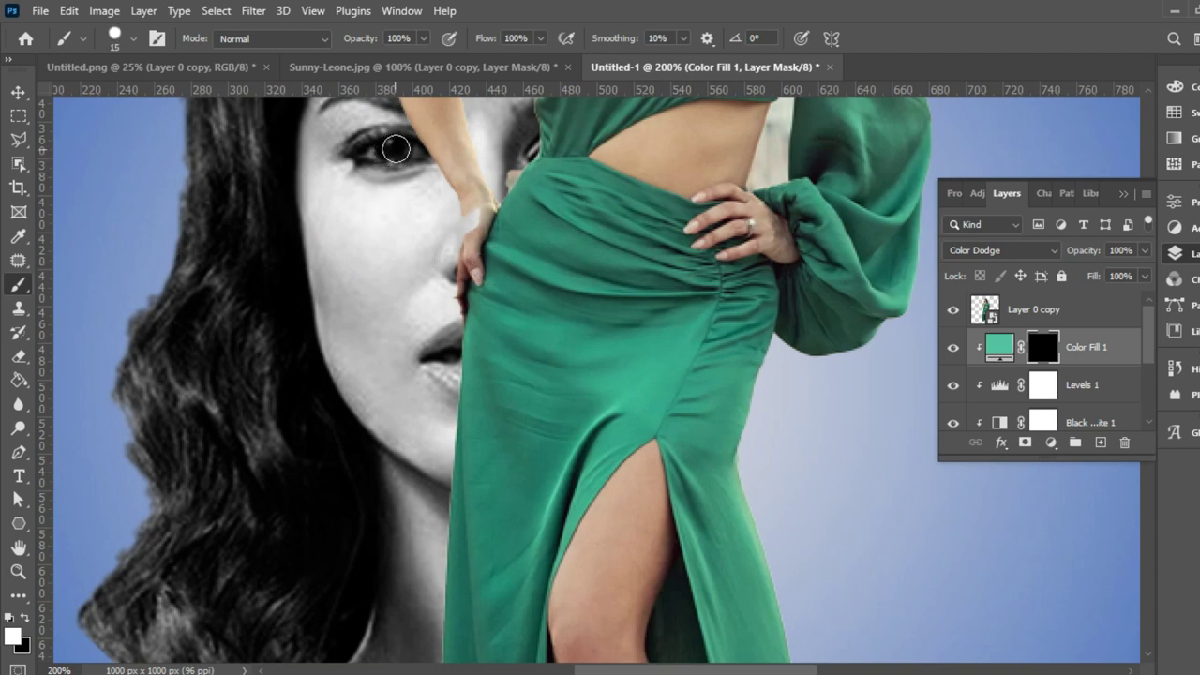
key(bracketright)
drag(392, 150, 388, 151)
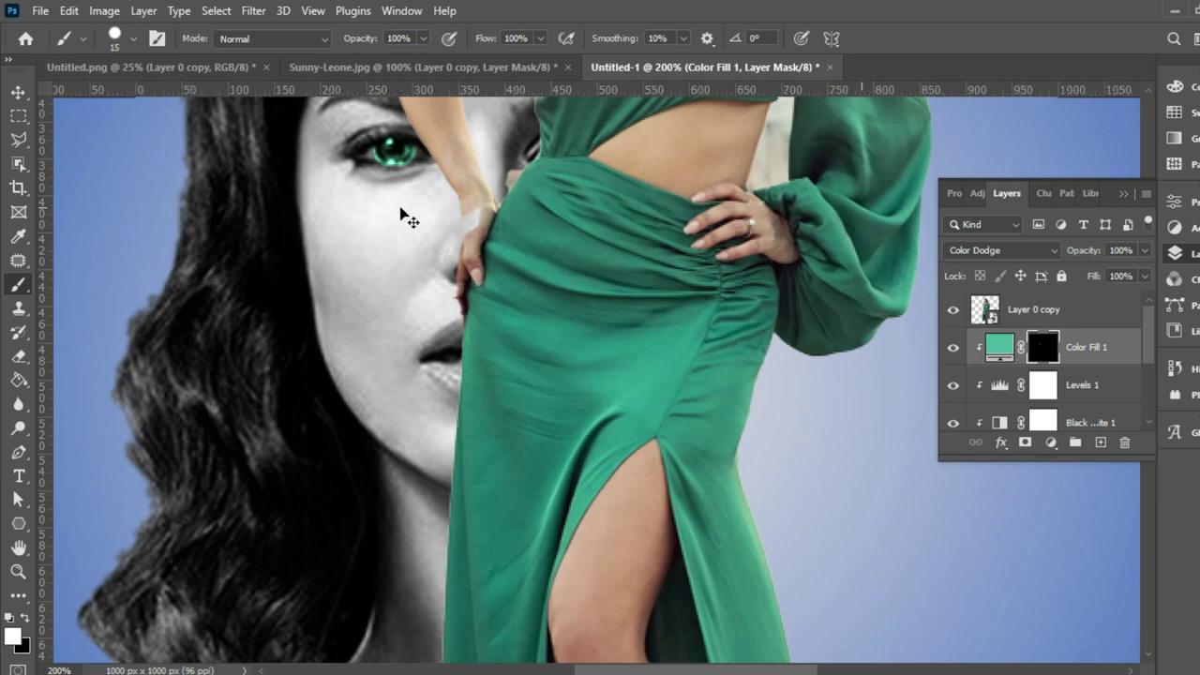
key(ctrl+minus)
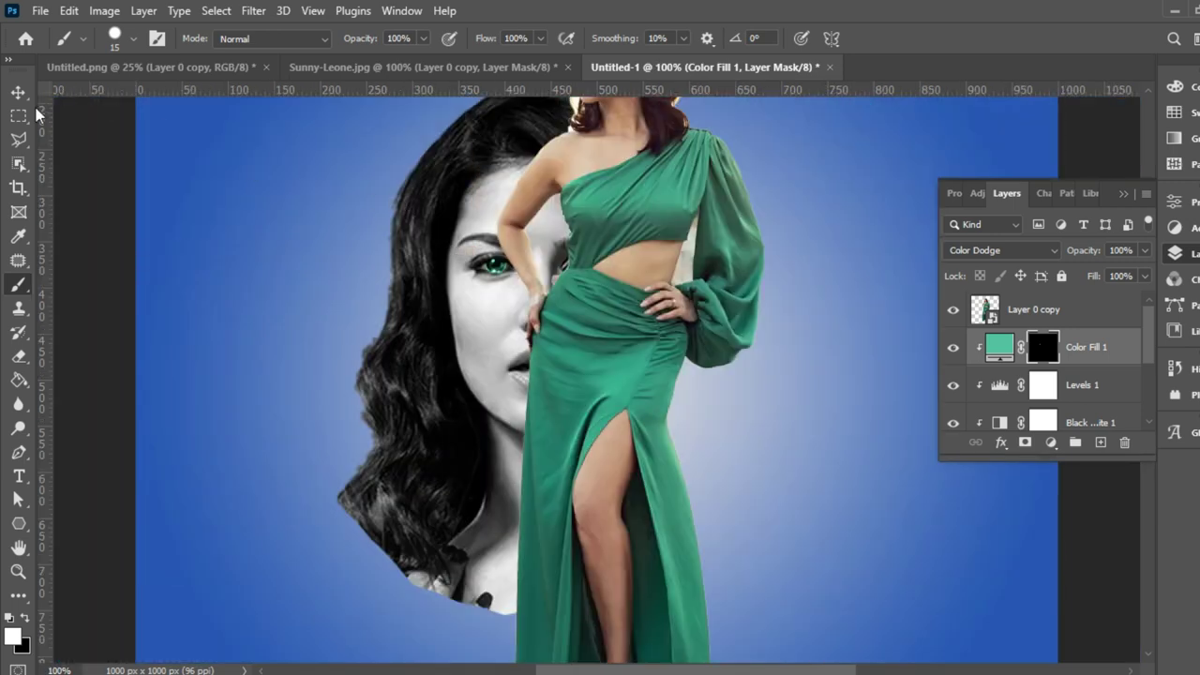
click(18, 92)
Open Blending Options for the Color Fill 1 layer
click(1071, 410)
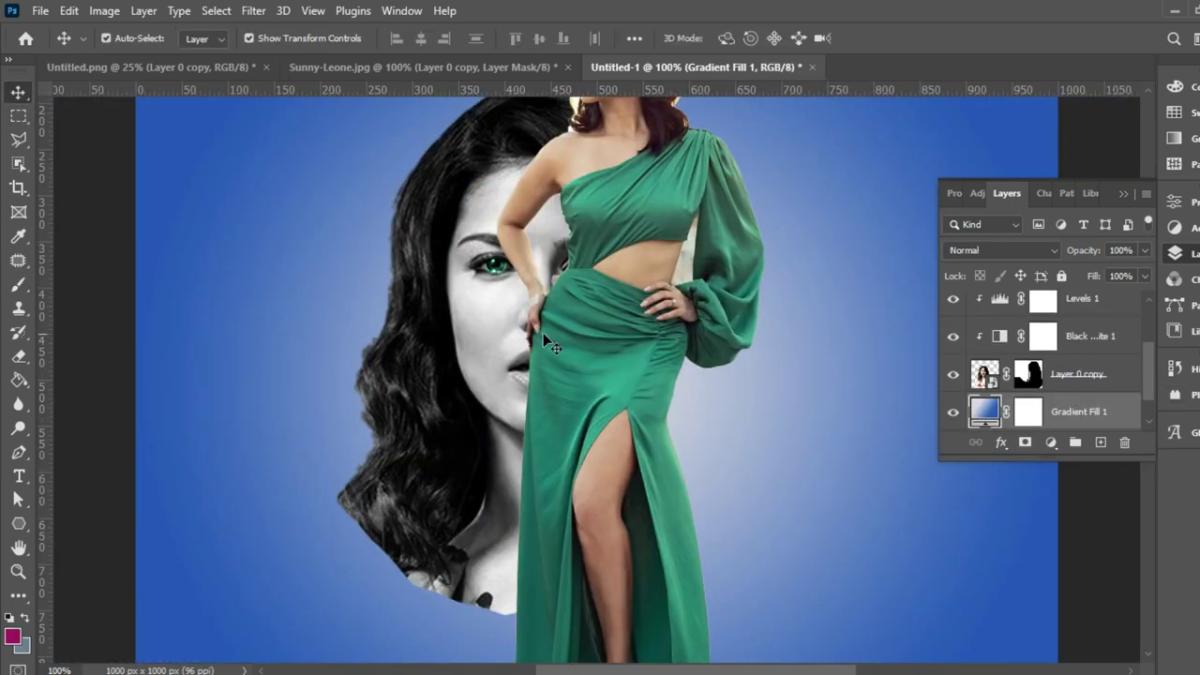
scroll(1097, 386, up, 2)
scroll(1097, 385, up, 1)
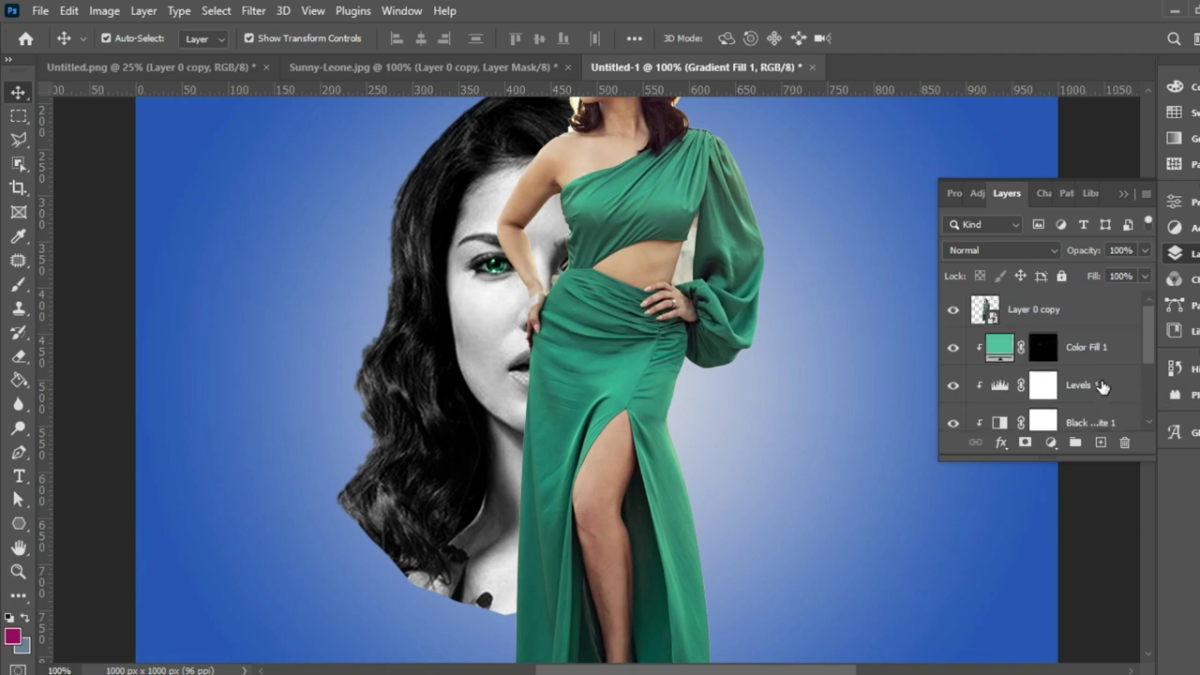
click(1092, 349)
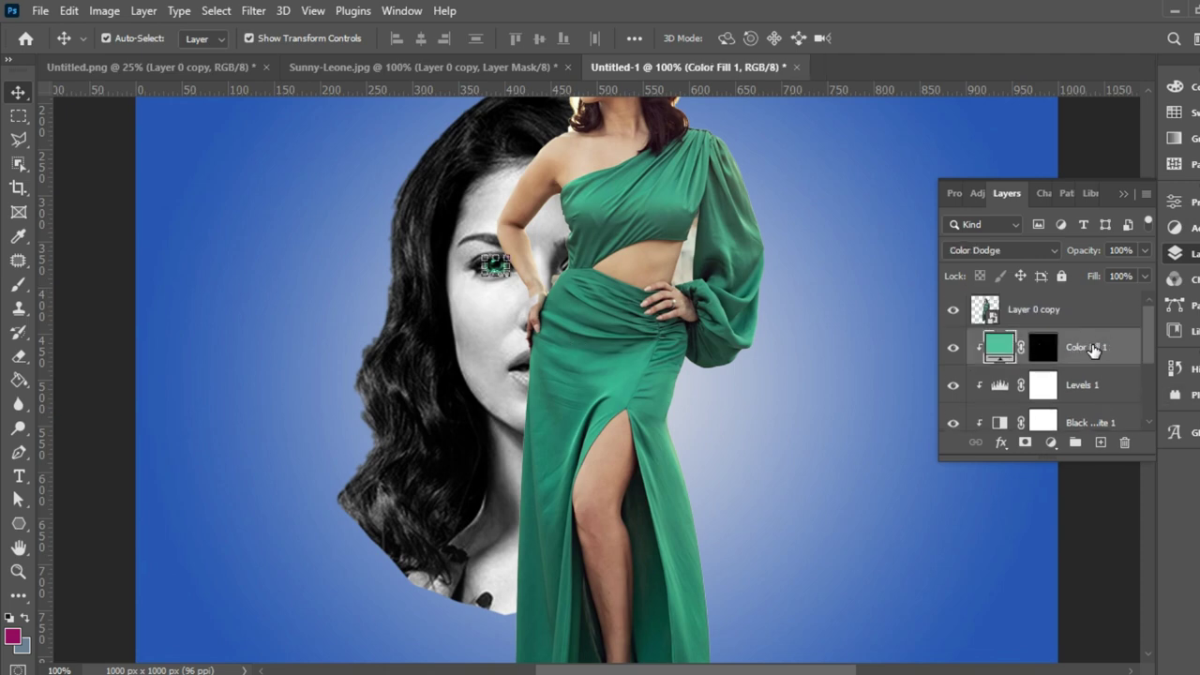
right_click(1093, 350)
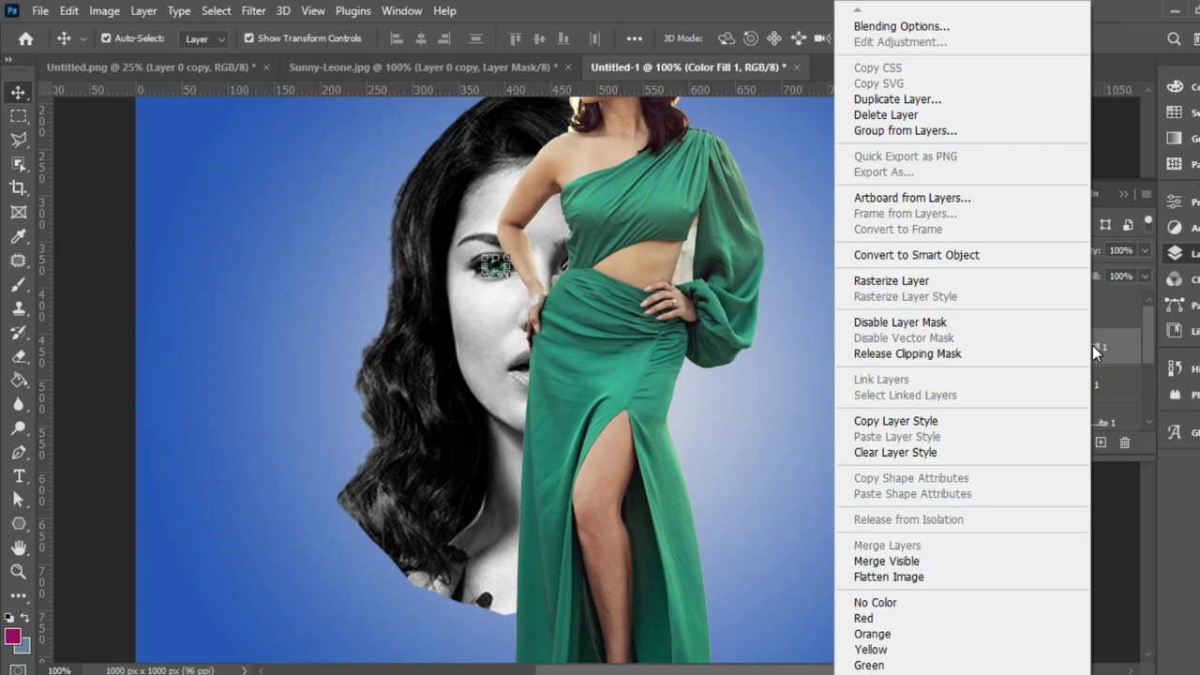
click(898, 34)
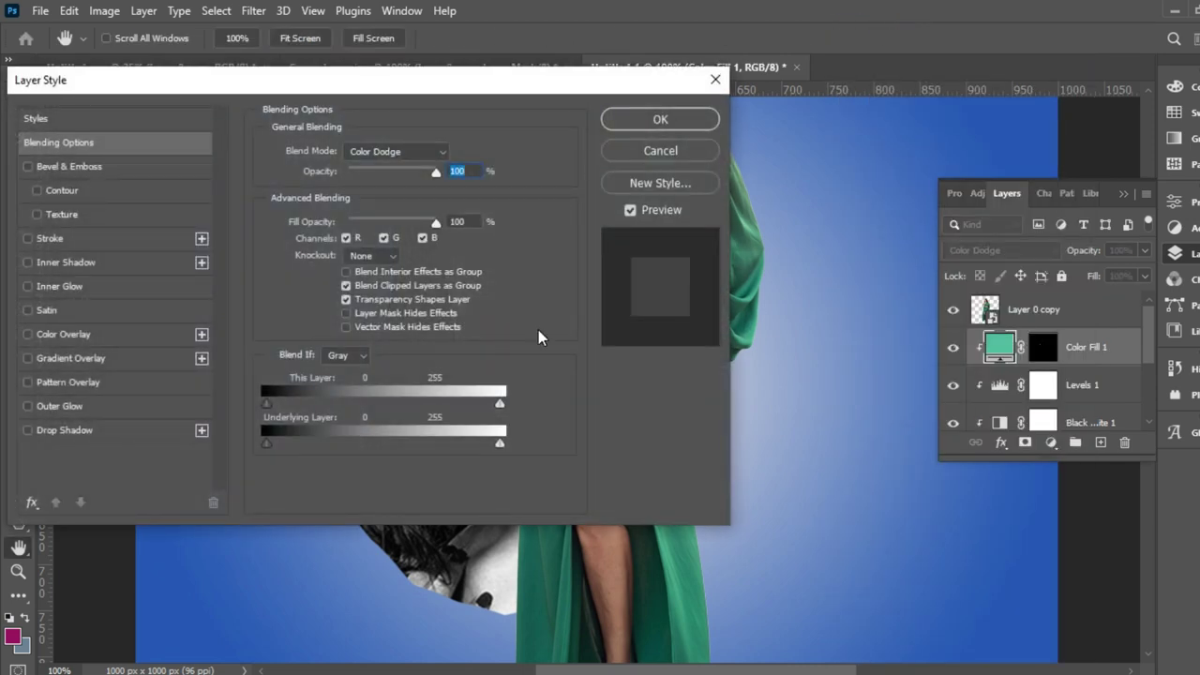
Add a drop shadow with 100% noise, 51% opacity and Lighten blend mode
click(51, 429)
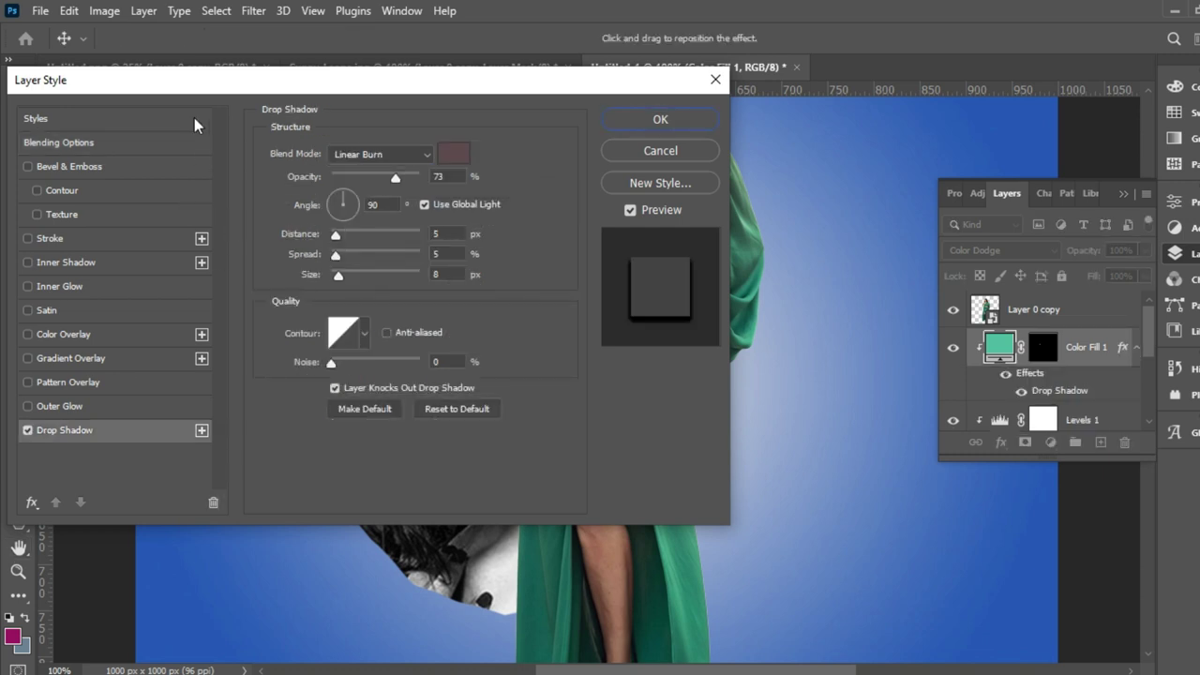
mouse_move(198, 83)
mouse_down()
mouse_move(369, 120)
mouse_move(801, 47)
mouse_up()
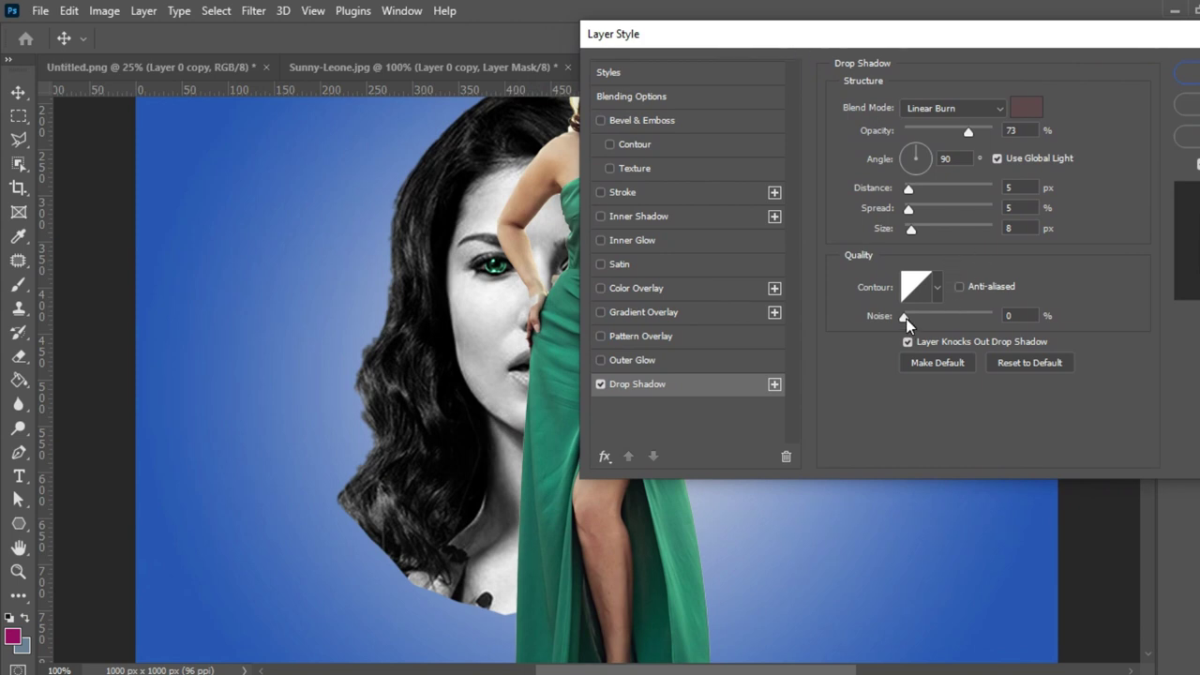
drag(918, 318, 963, 320)
click(1022, 317)
click(950, 129)
click(951, 109)
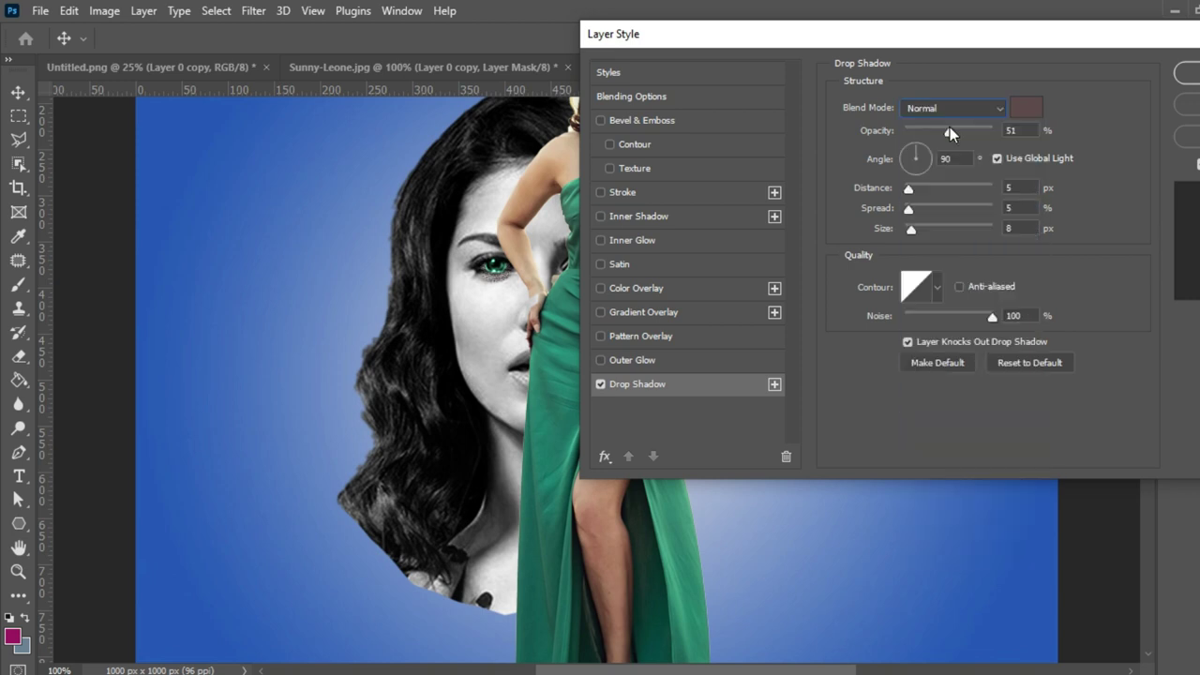
click(950, 109)
click(938, 137)
click(929, 109)
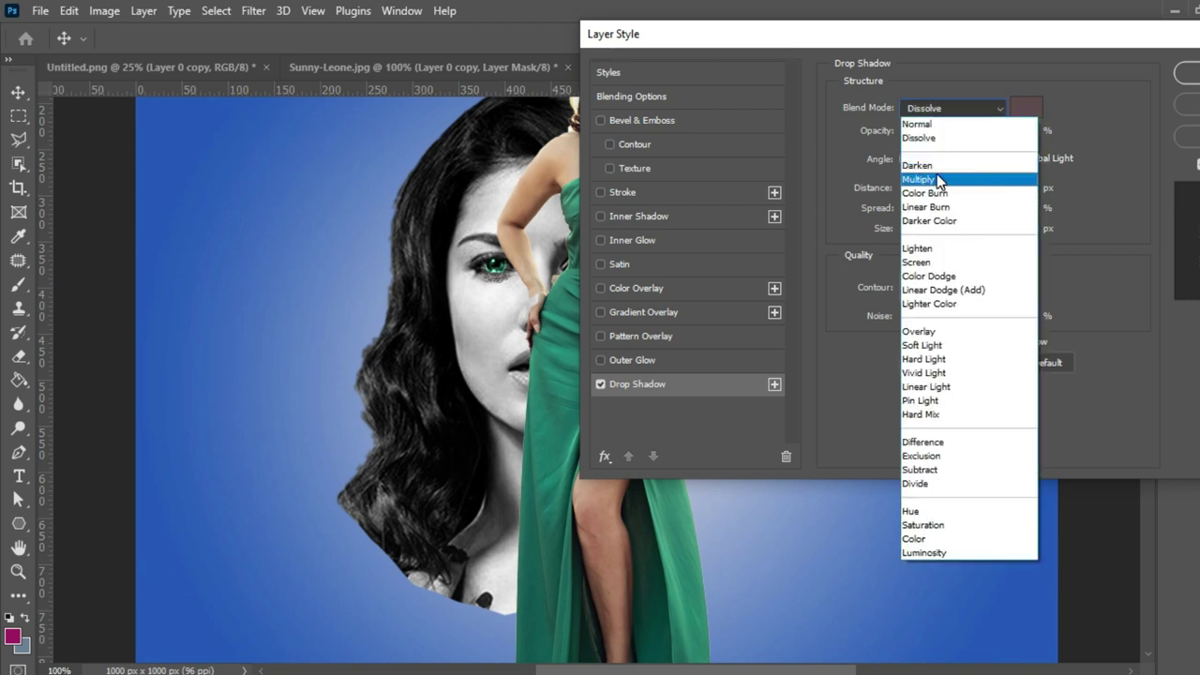
click(938, 179)
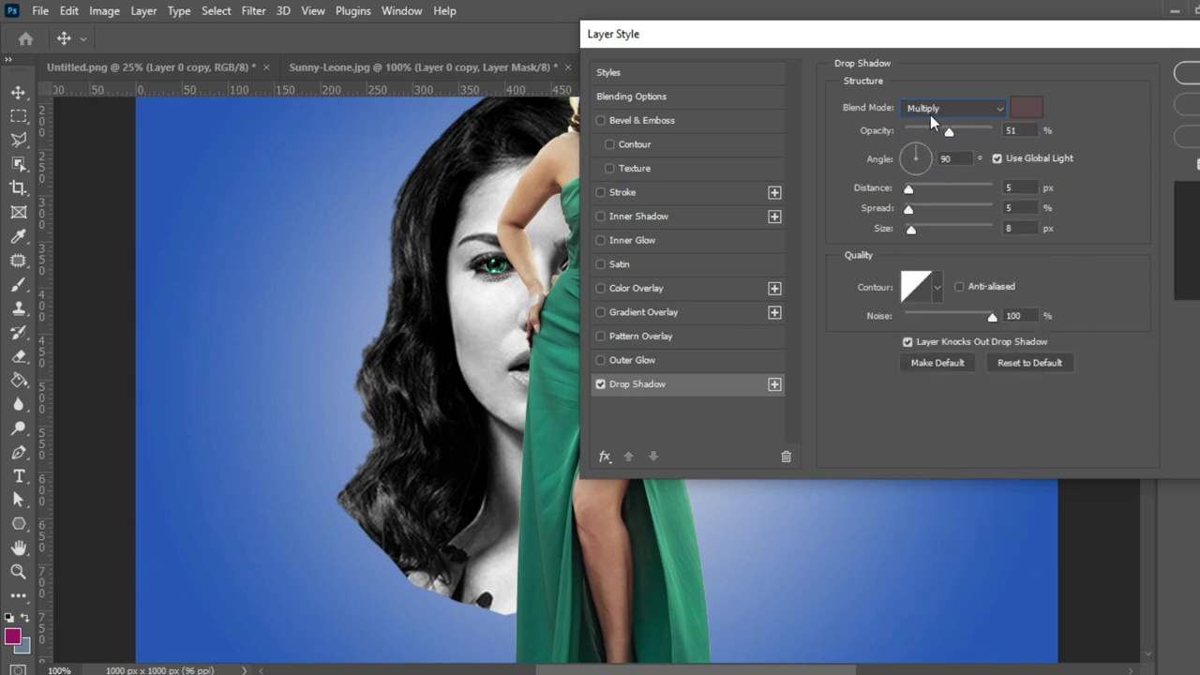
click(930, 111)
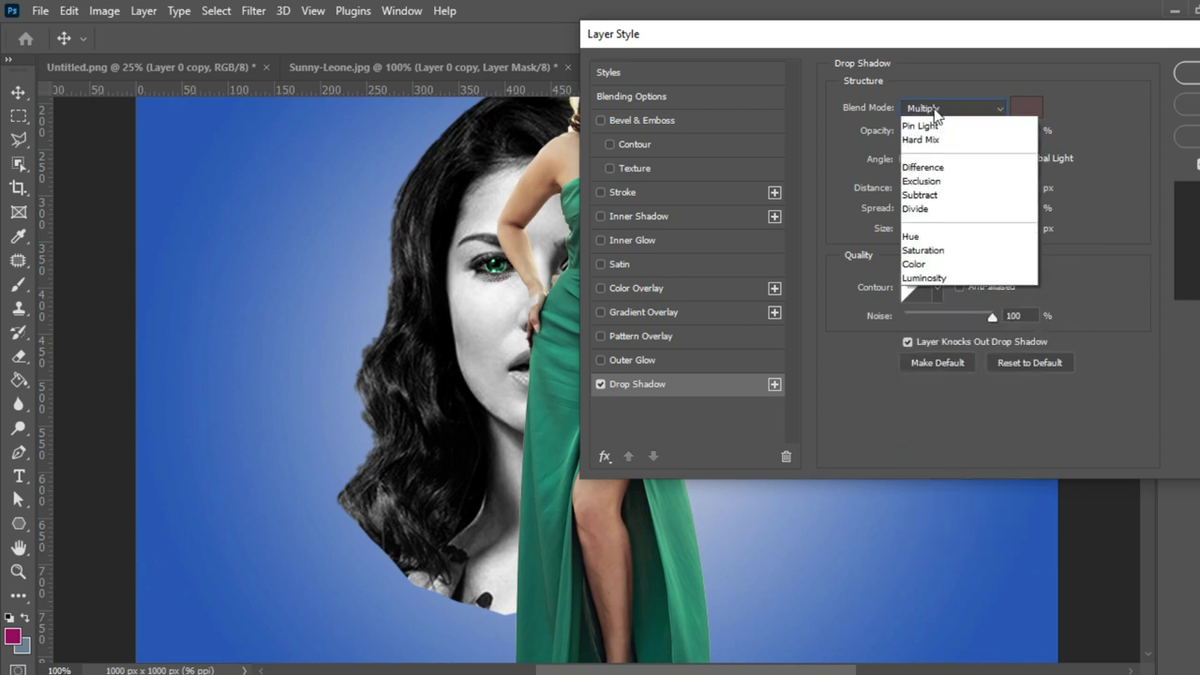
click(970, 249)
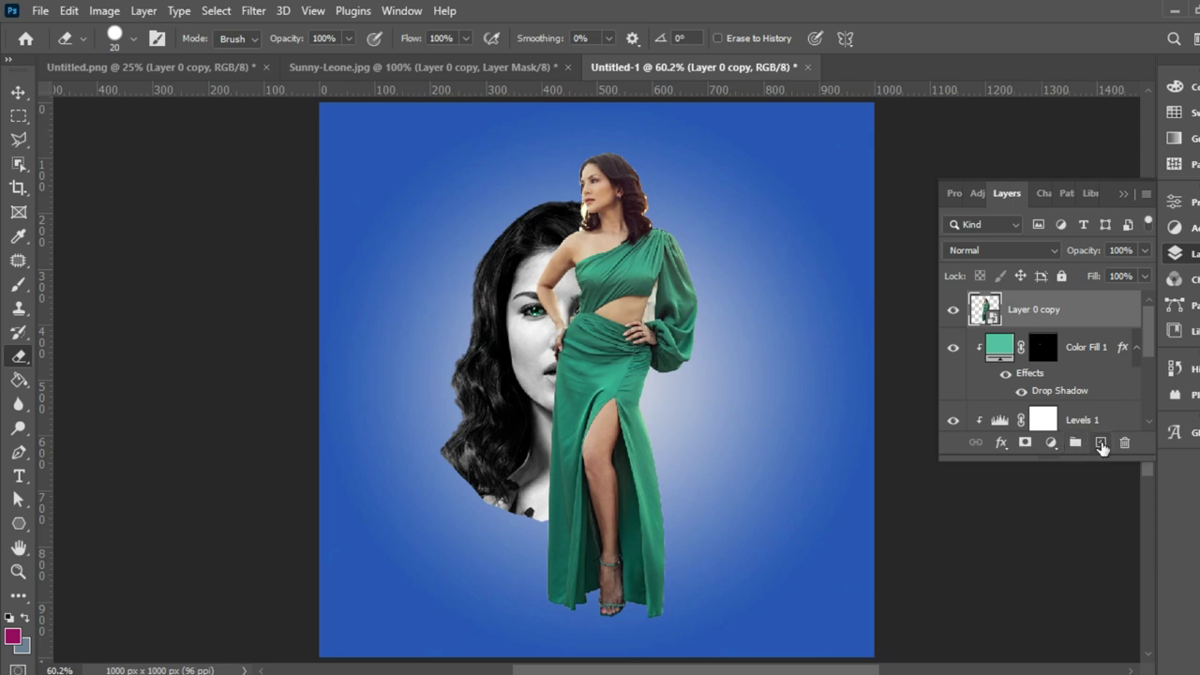
Add Layer 1 below Layer 0 copy and brush a thin 291 px flat stroke under her feet
click(1102, 448)
mouse_move(1055, 312)
mouse_down()
mouse_move(1054, 349)
mouse_move(1039, 359)
mouse_up()
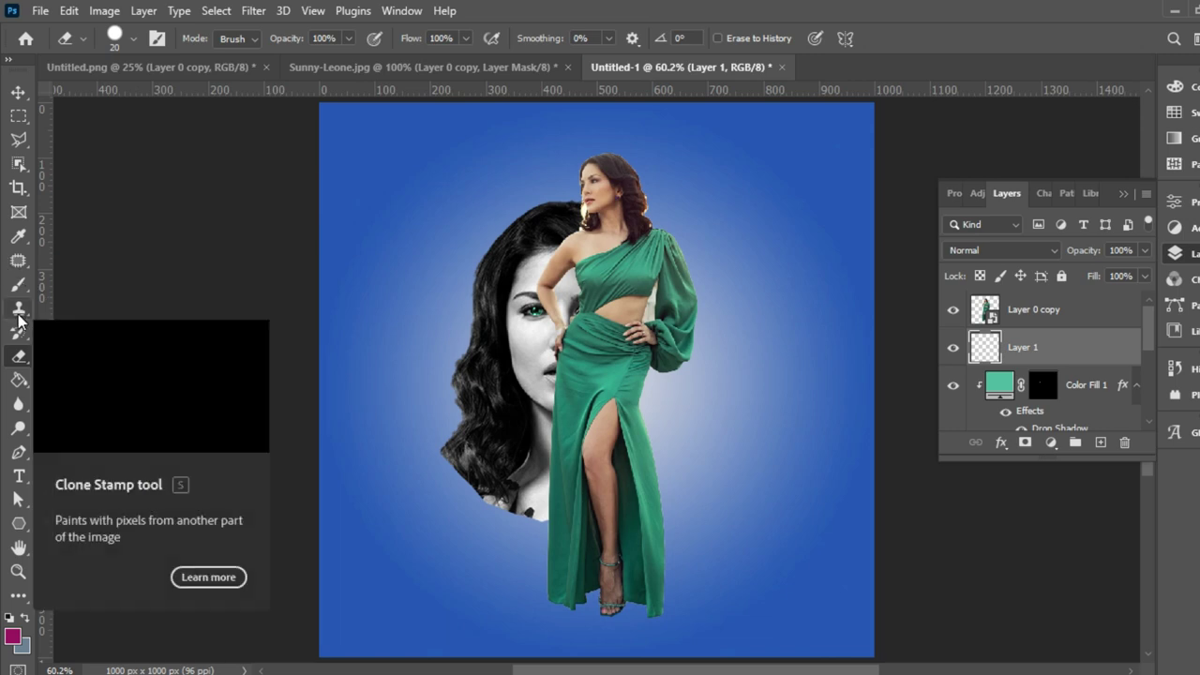
click(17, 283)
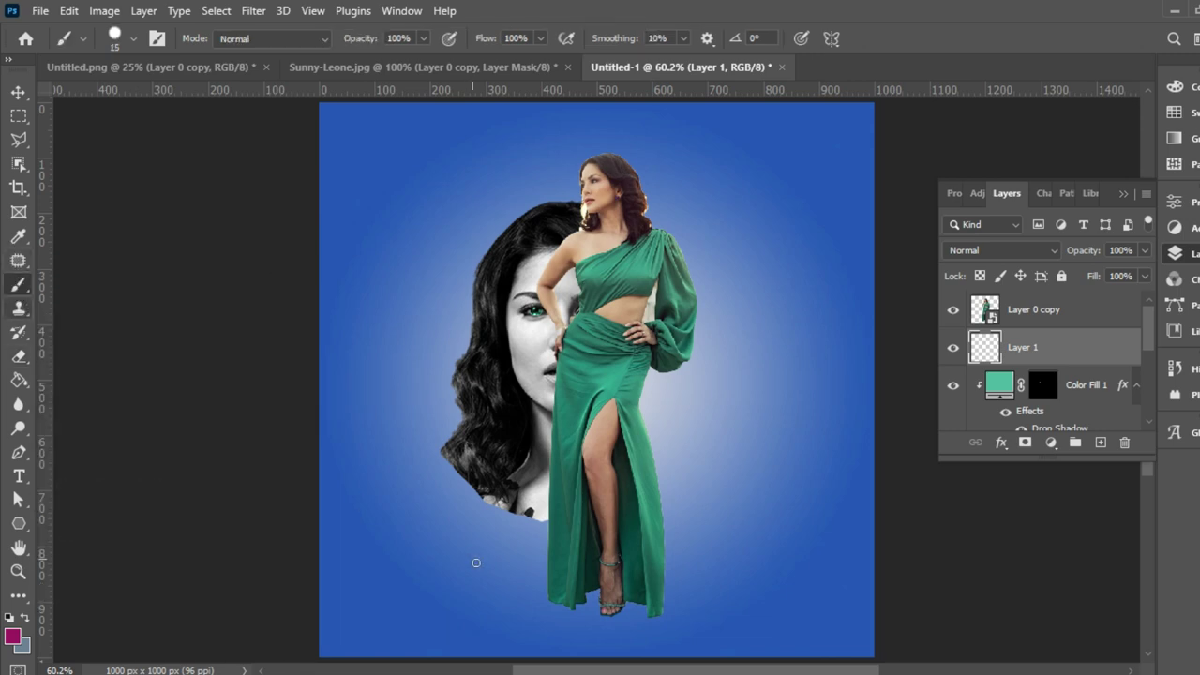
right_click(599, 624)
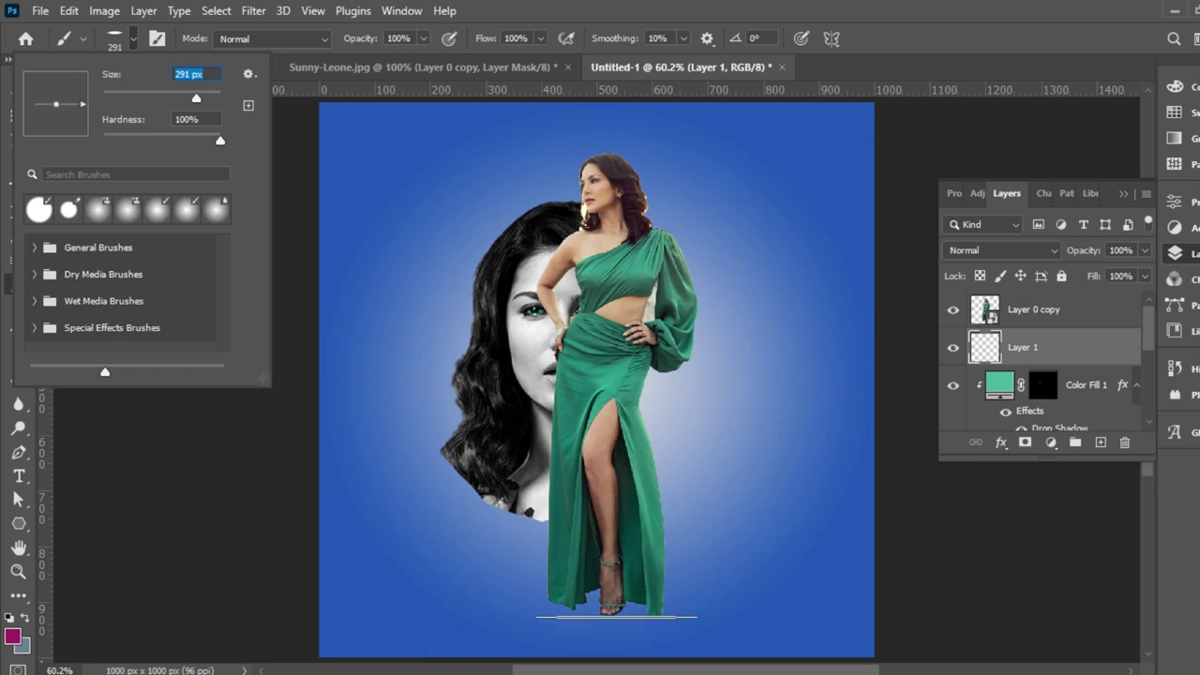
click(616, 616)
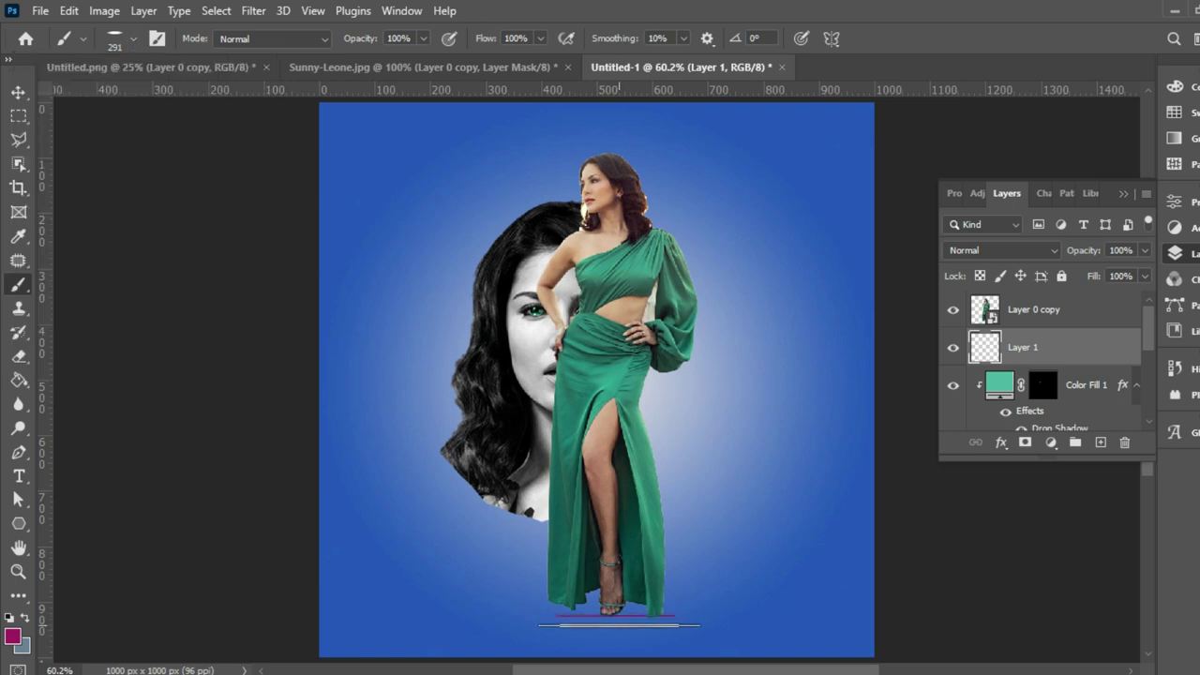
key(ctrl+z)
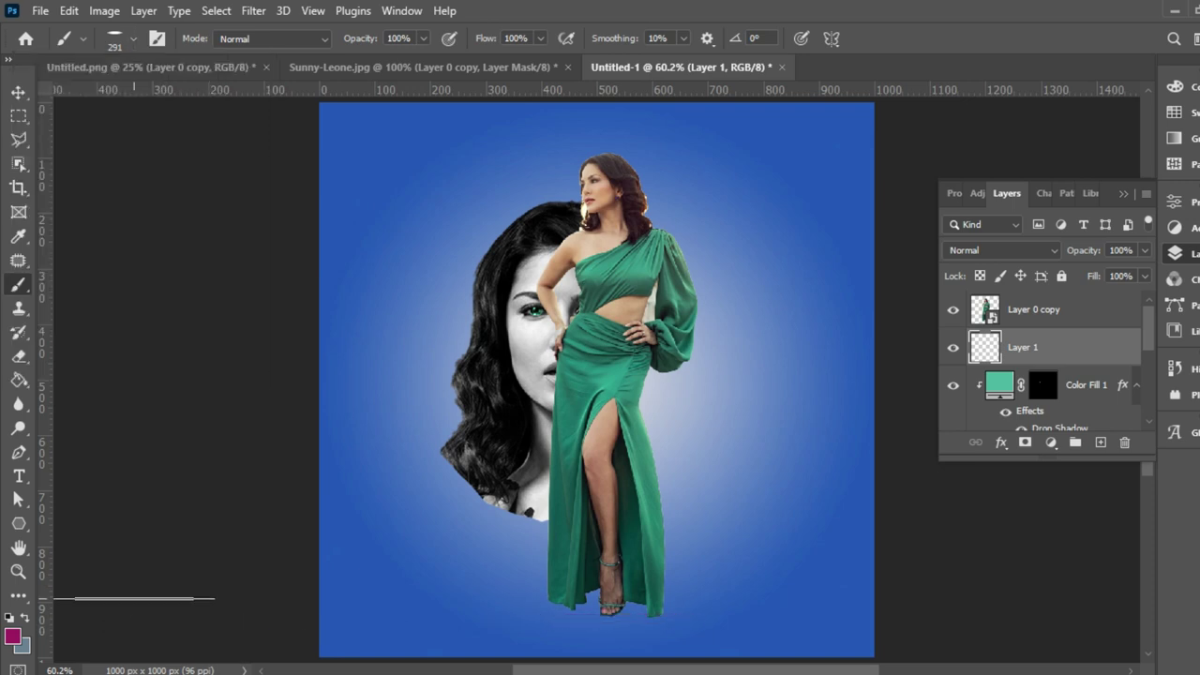
Stamp all visible layers from Layer 0 copy into a new top Layer 2
click(911, 466)
click(1064, 312)
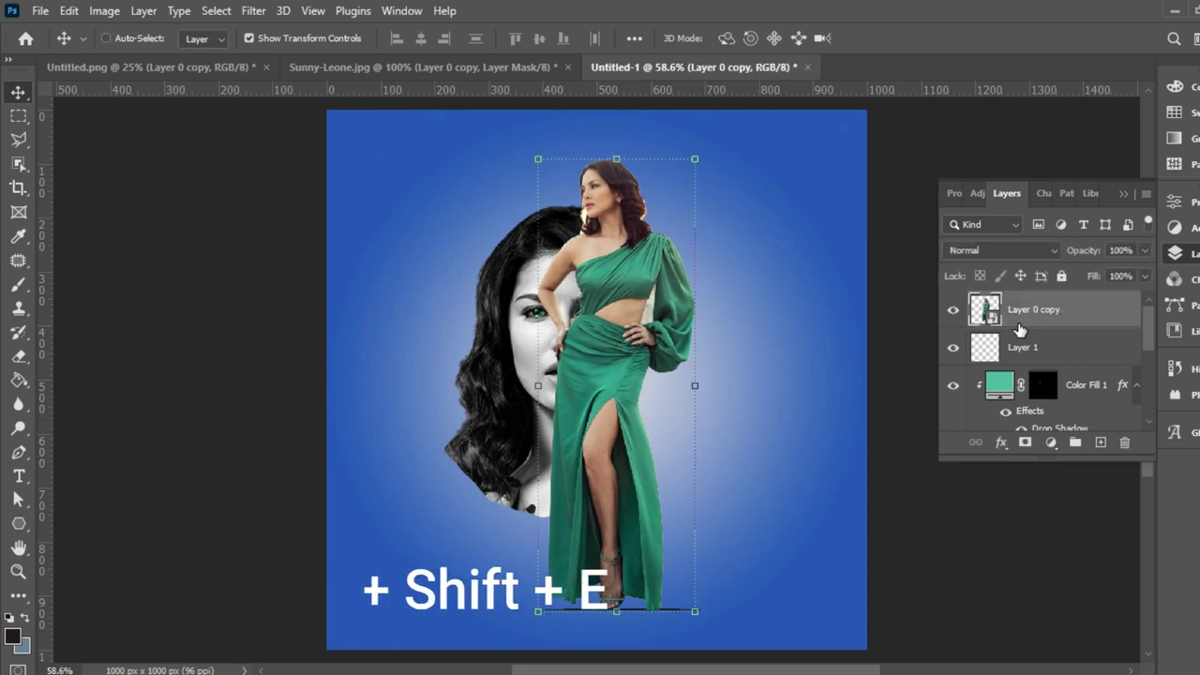
key(ctrl+alt+shift+e)
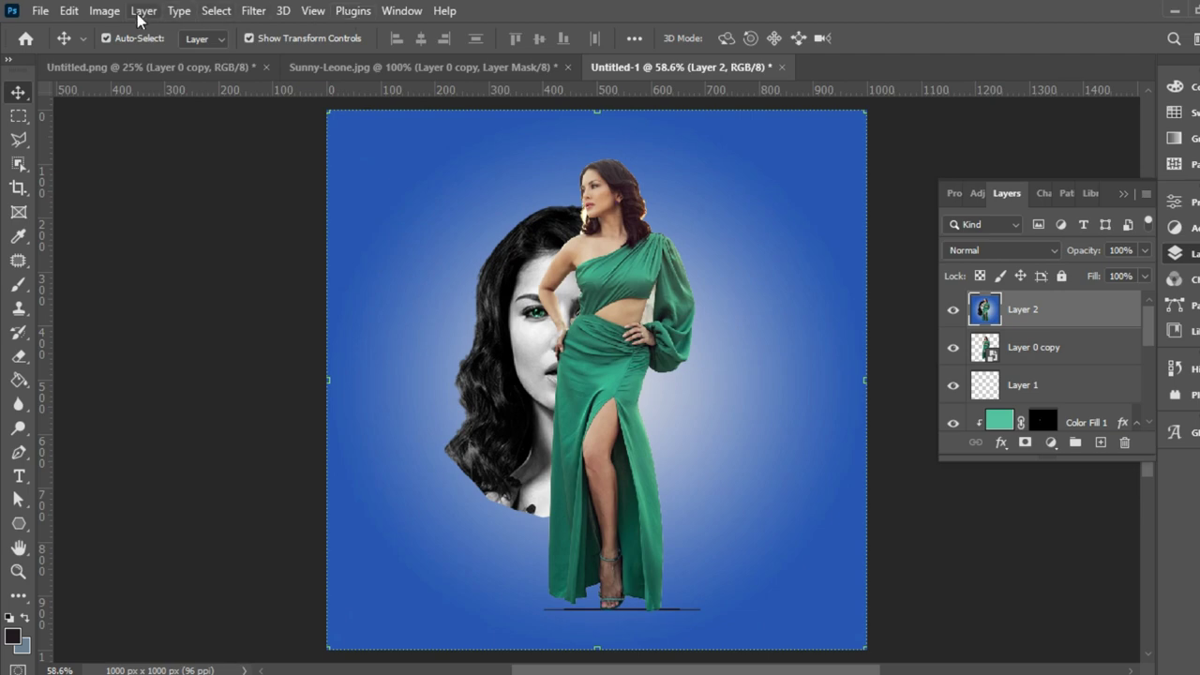
click(104, 11)
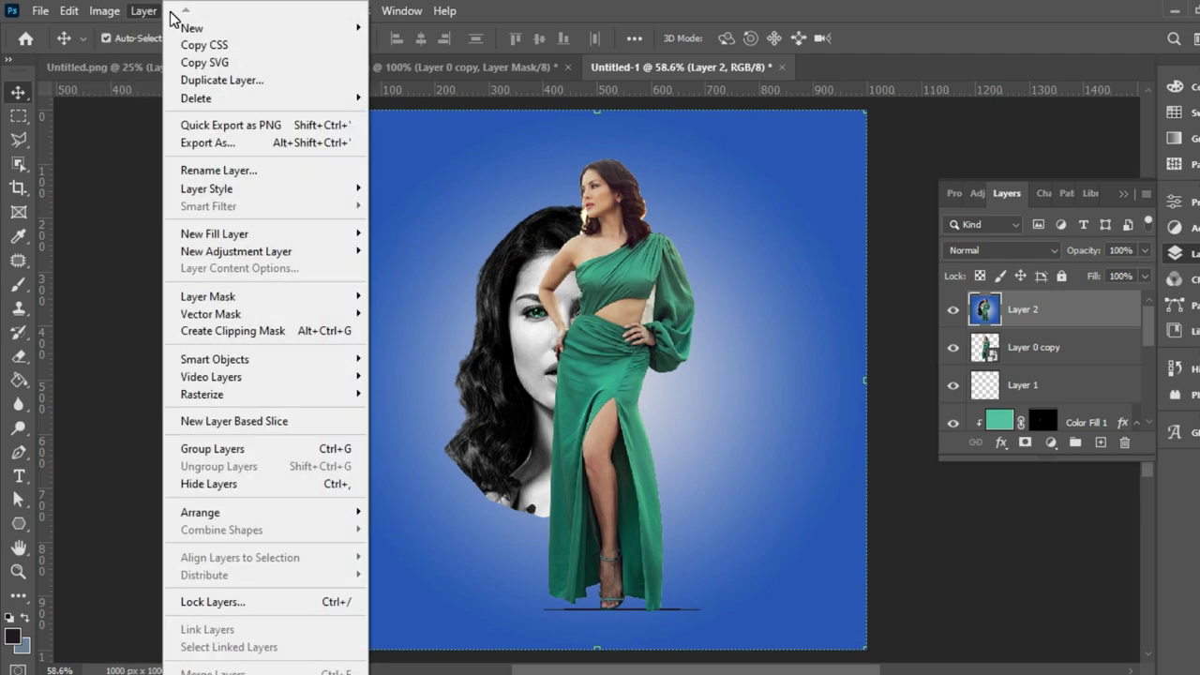
click(110, 261)
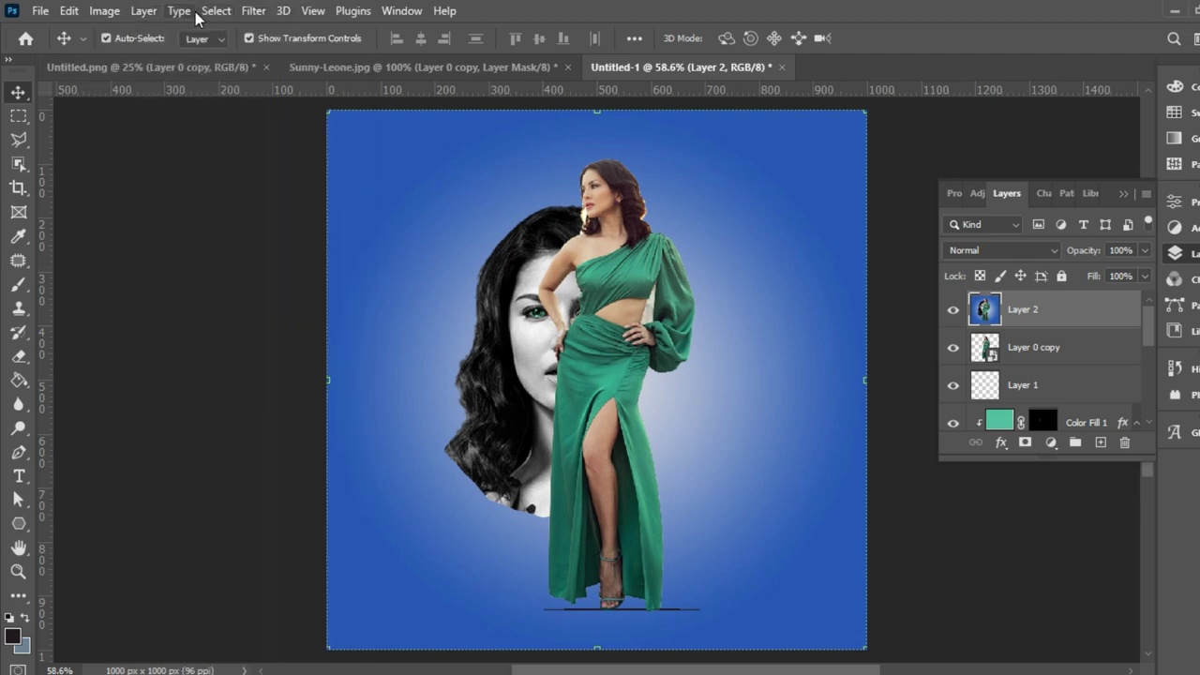
click(246, 12)
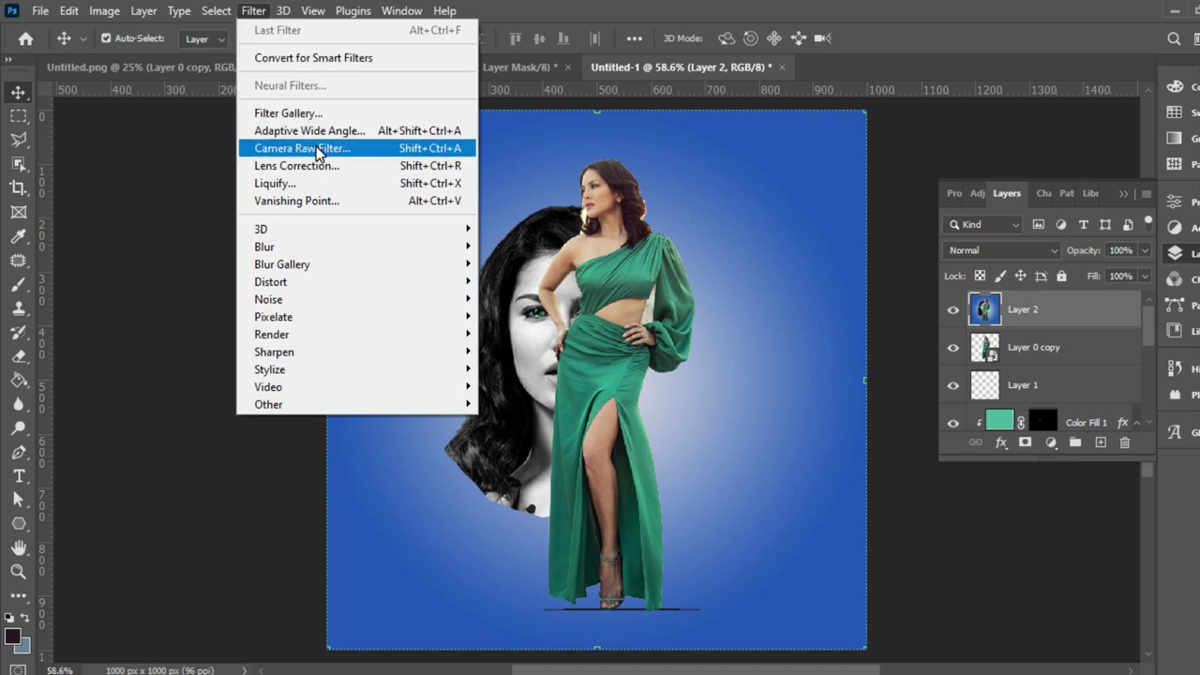
Apply Camera Raw: Exposure +0.50, Contrast -14, Highlights +21, Shadows -20, Whites +30, Blacks -11, Texture +25
click(316, 148)
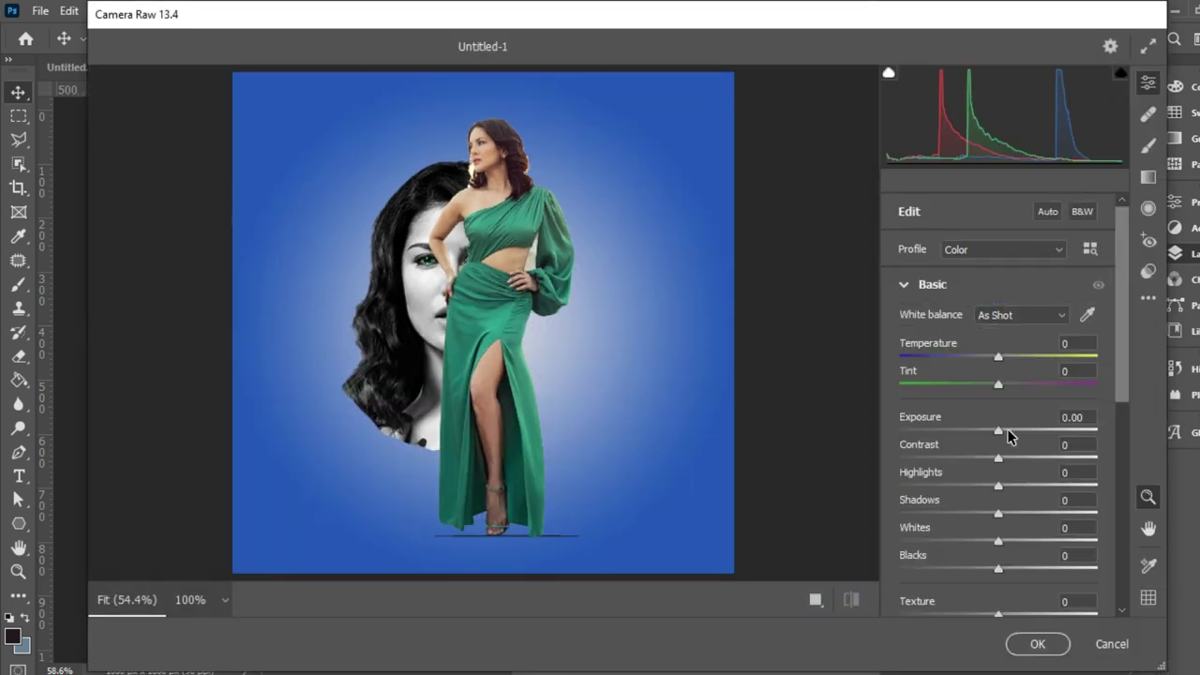
drag(999, 431, 1009, 433)
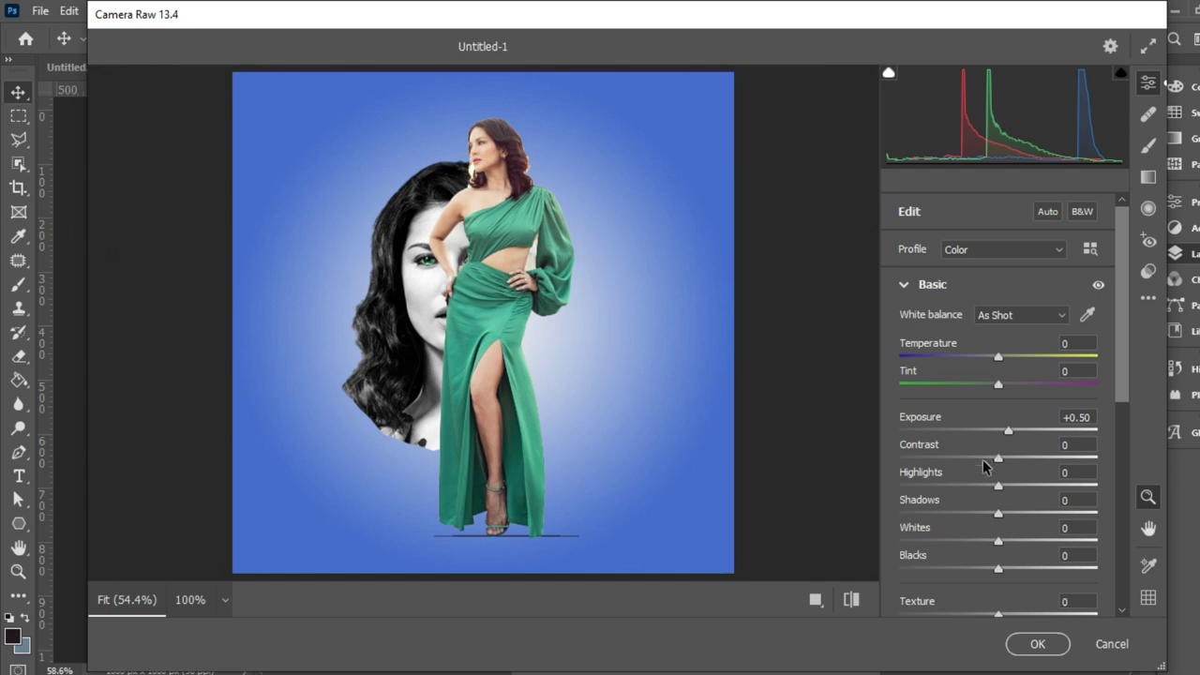
click(984, 458)
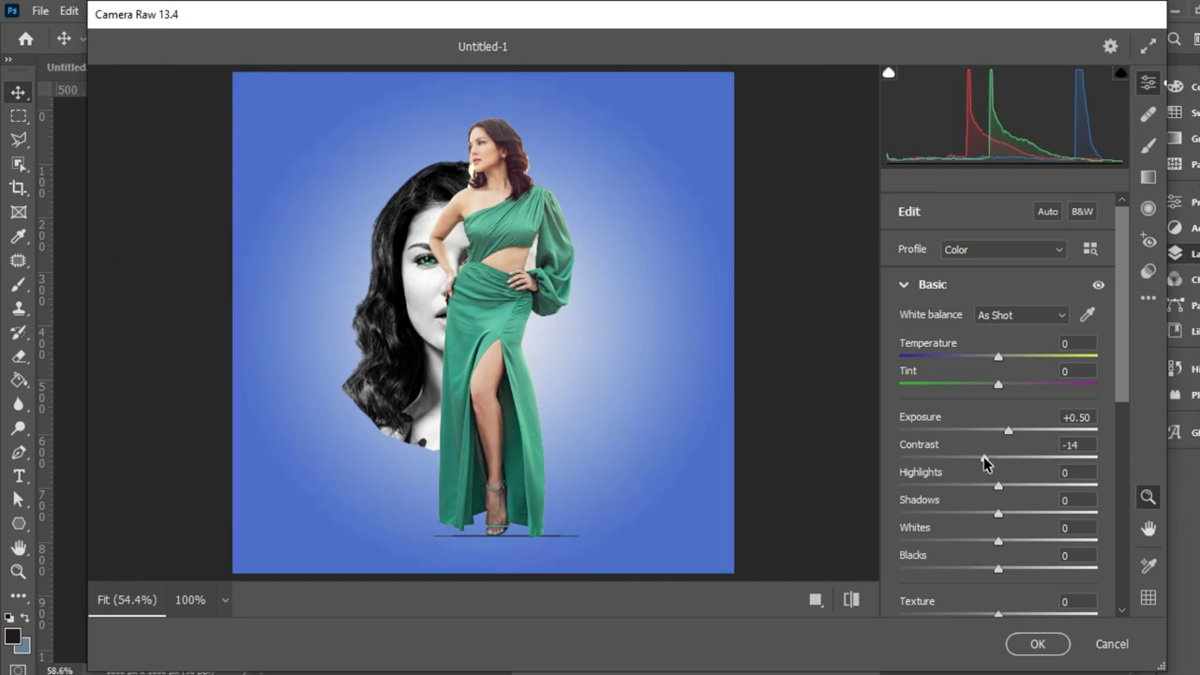
click(1020, 485)
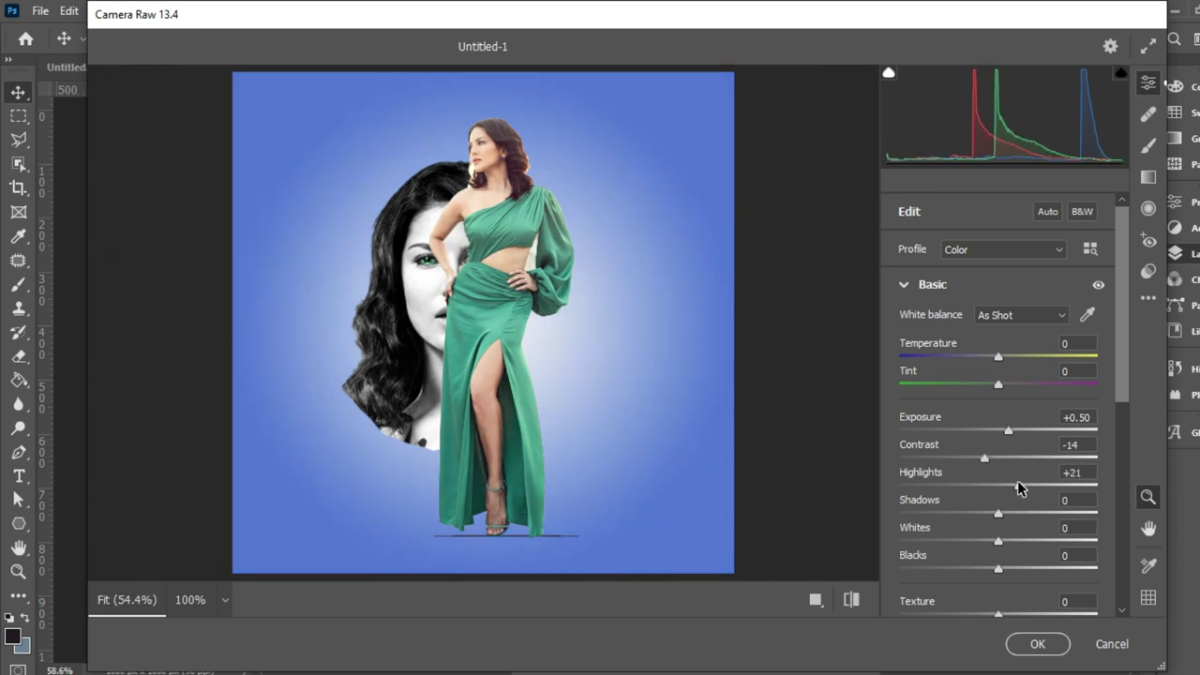
click(977, 513)
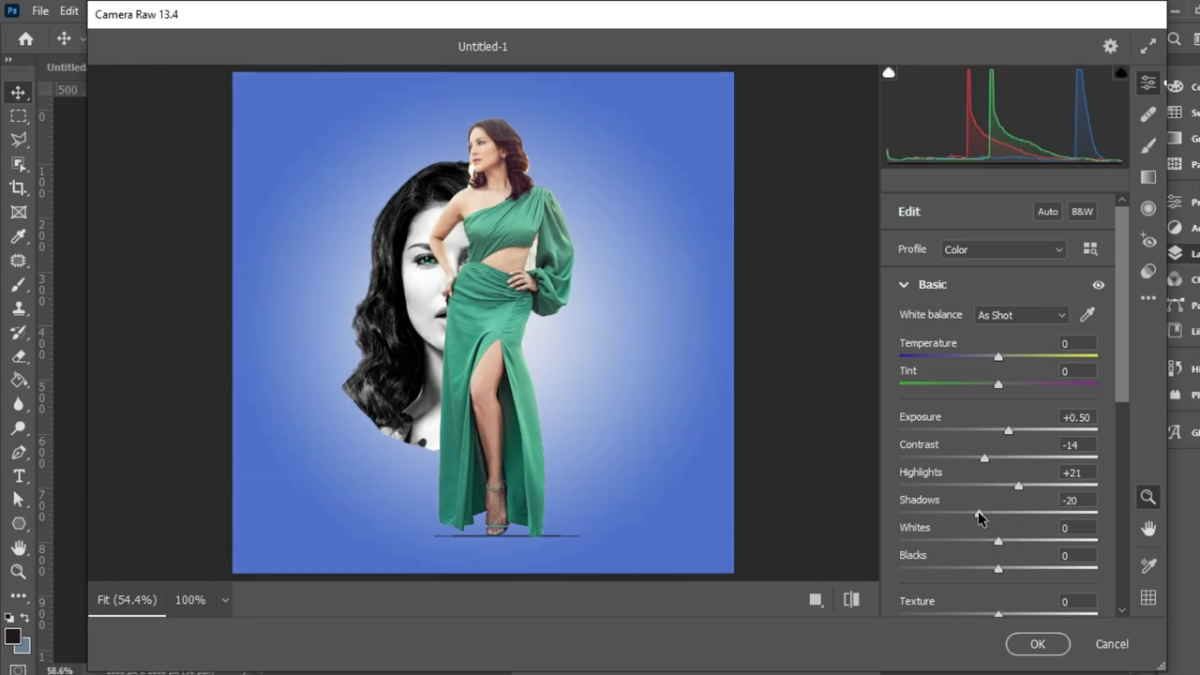
click(1027, 541)
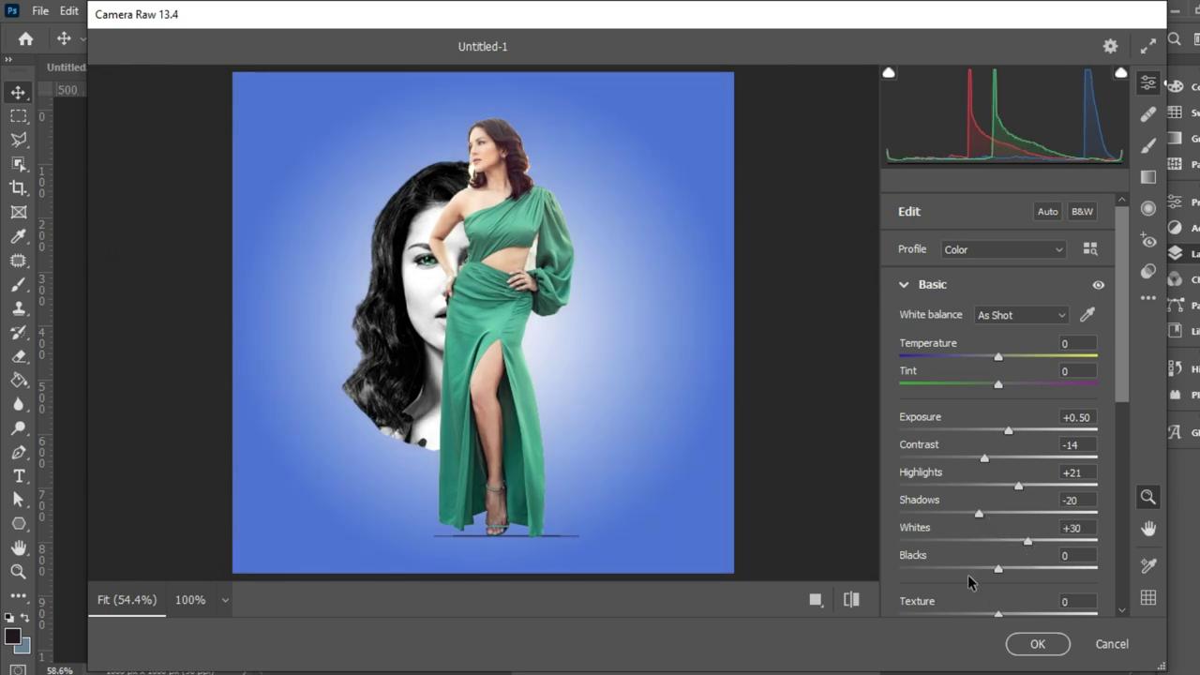
click(986, 568)
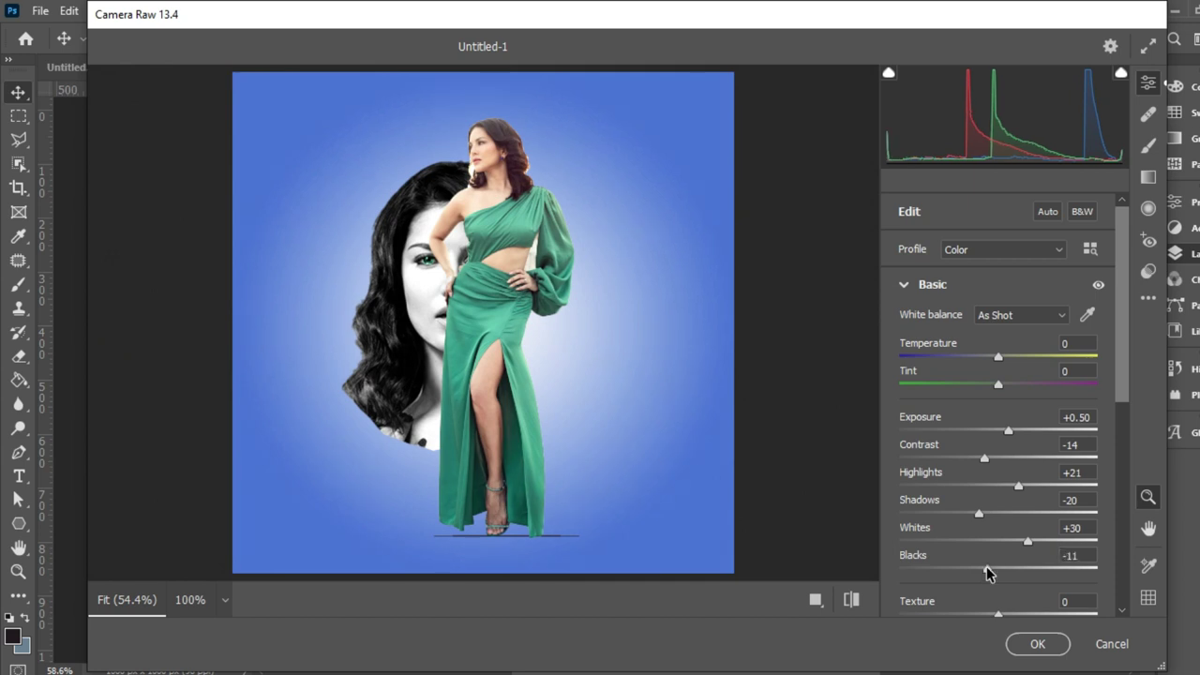
click(1024, 615)
scroll(1088, 494, down, 3)
scroll(1087, 495, down, 2)
scroll(1087, 495, down, 1)
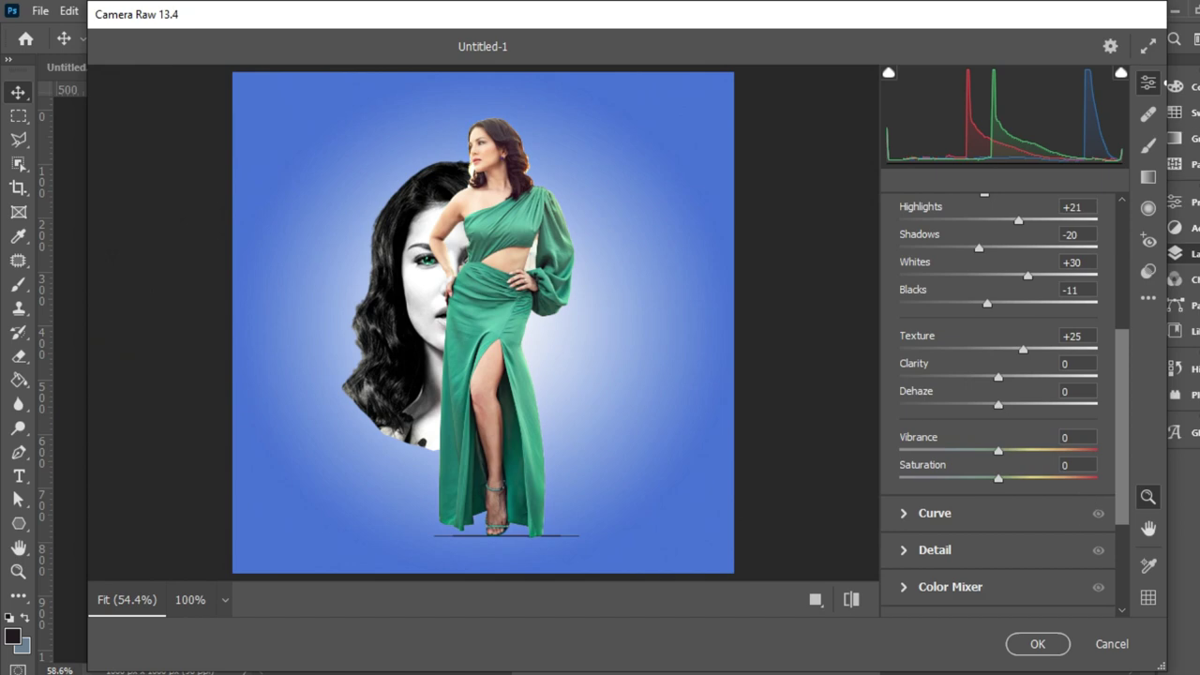
click(1037, 644)
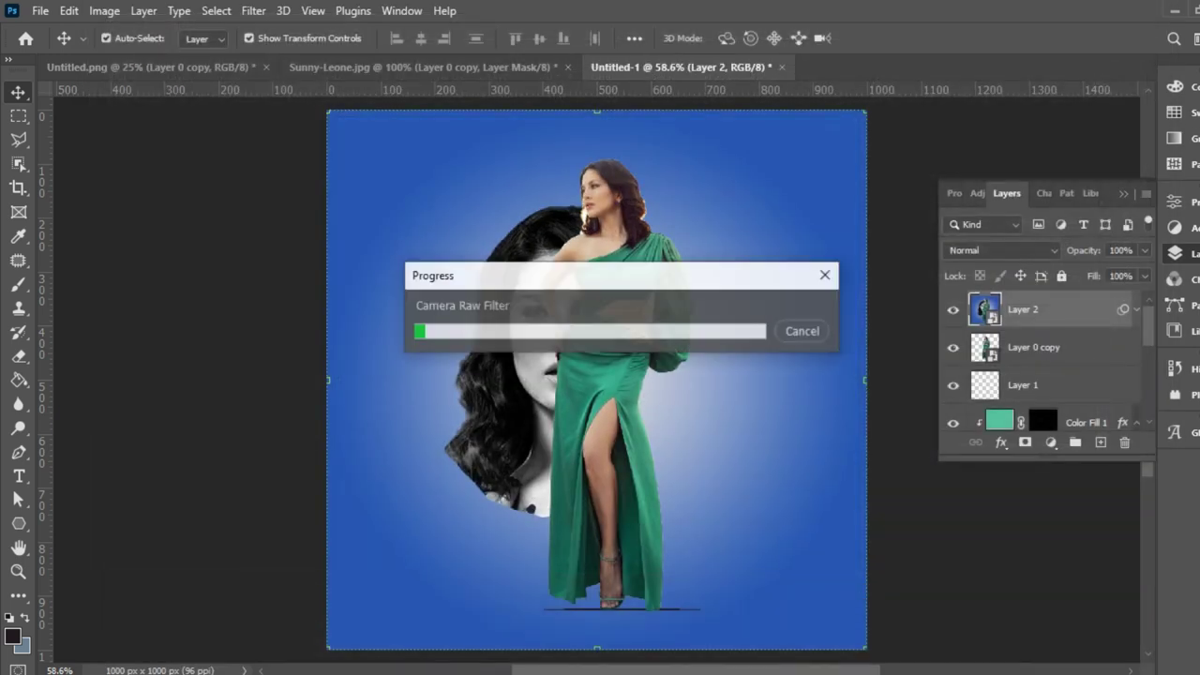